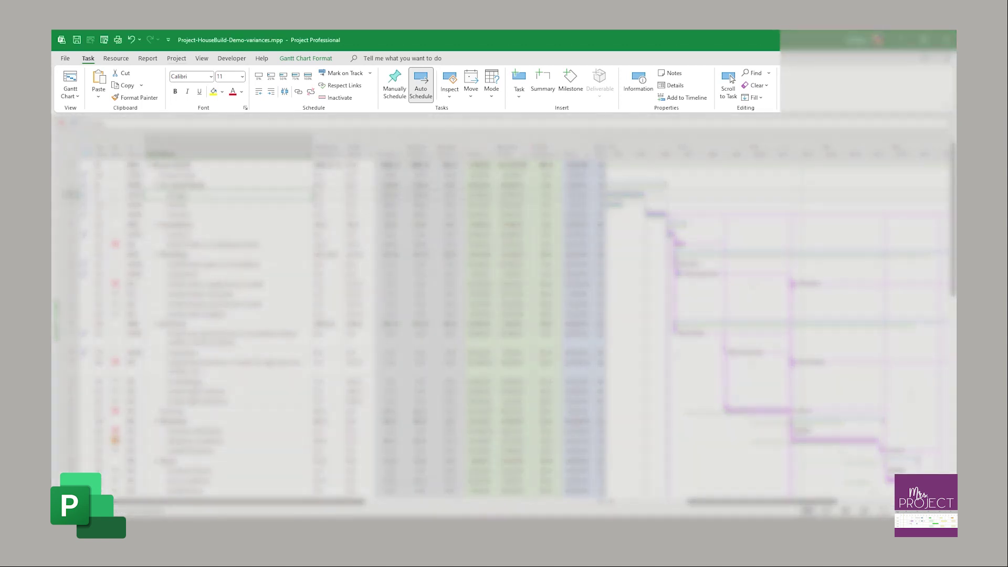
Step: Filter the Baseline Finish column with a custom condition for dates less than or equal to 12/8/23
click(175, 58)
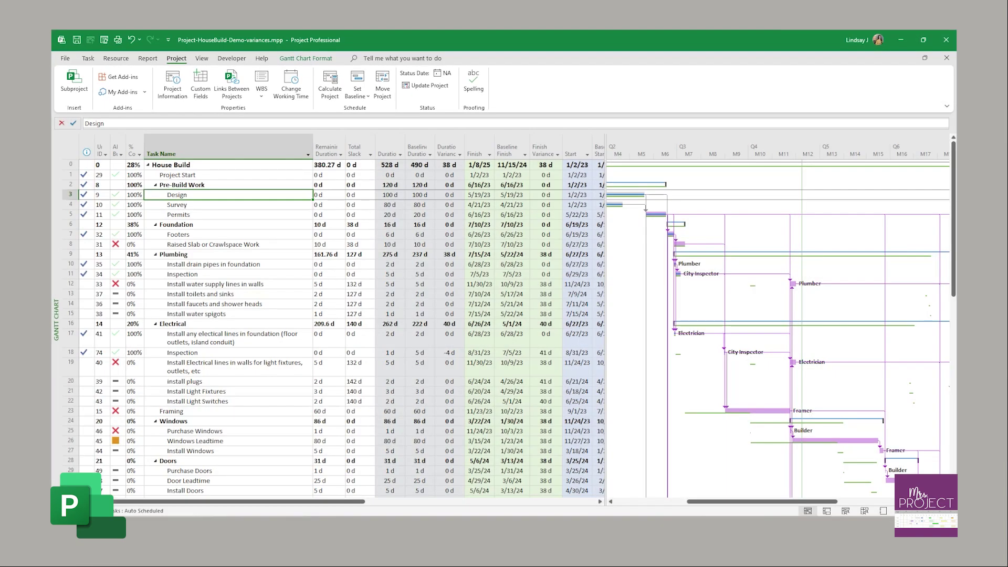
click(524, 155)
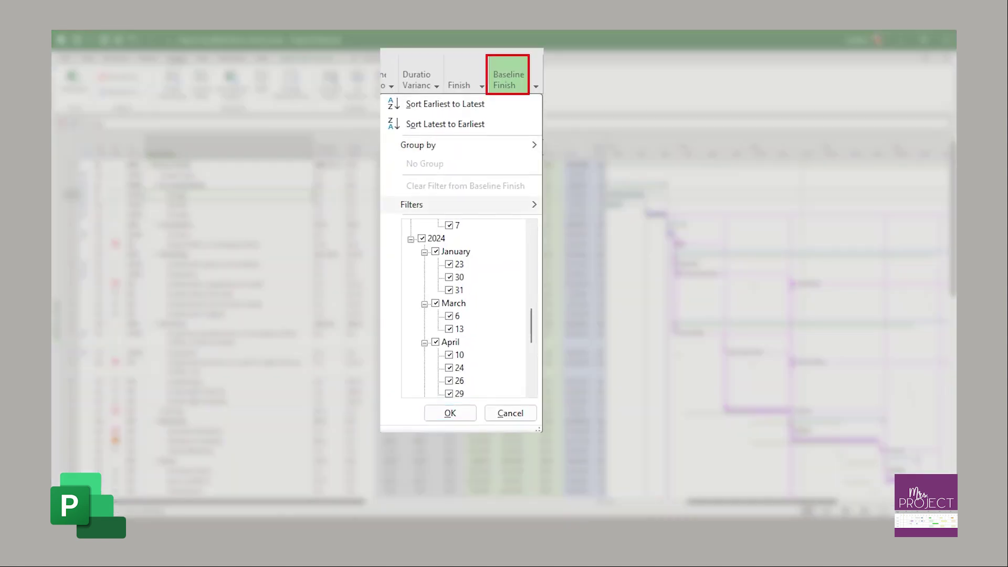
mouse_move(468, 205)
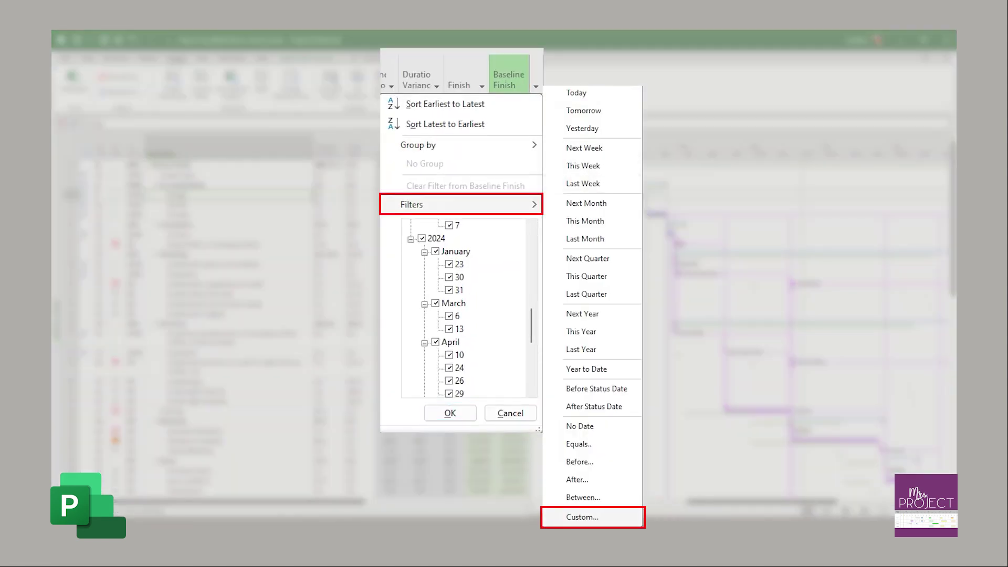
click(582, 517)
click(487, 259)
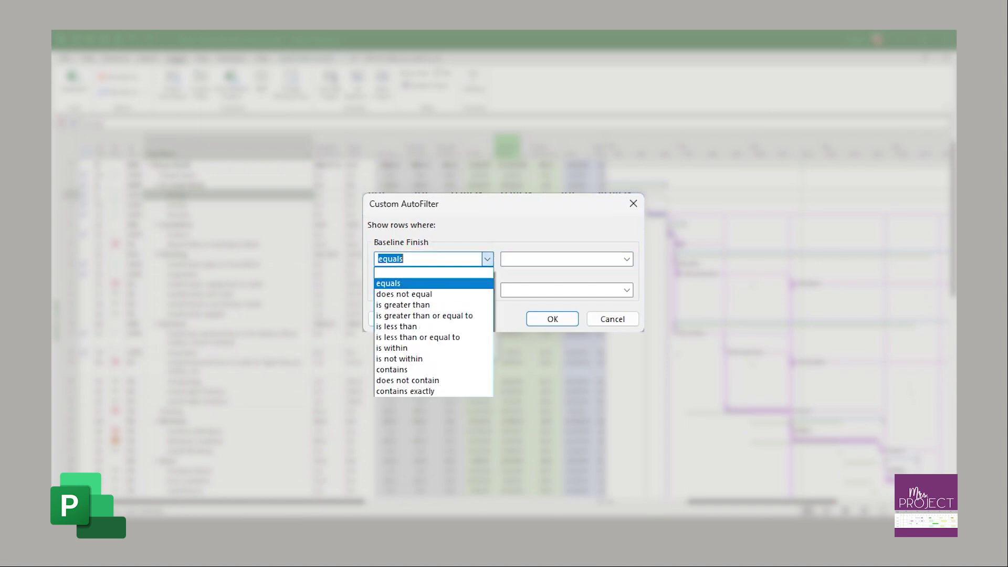
click(417, 337)
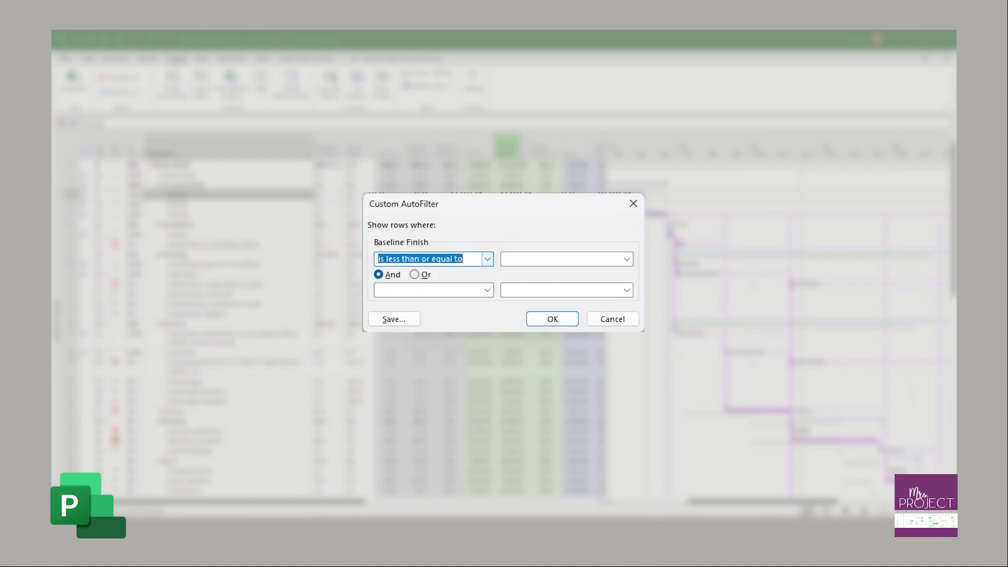
click(563, 259)
text(12/8/23)
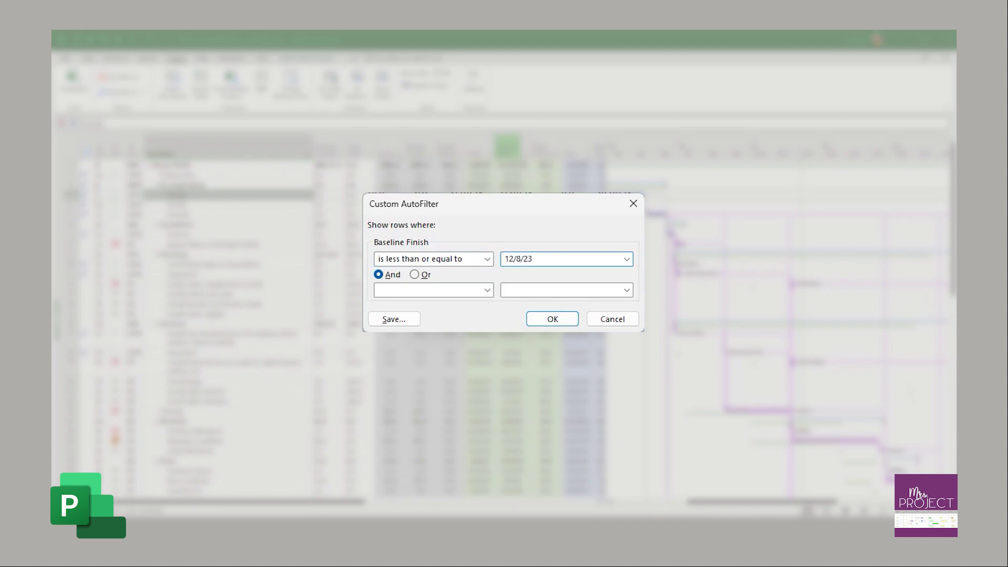
key(Return)
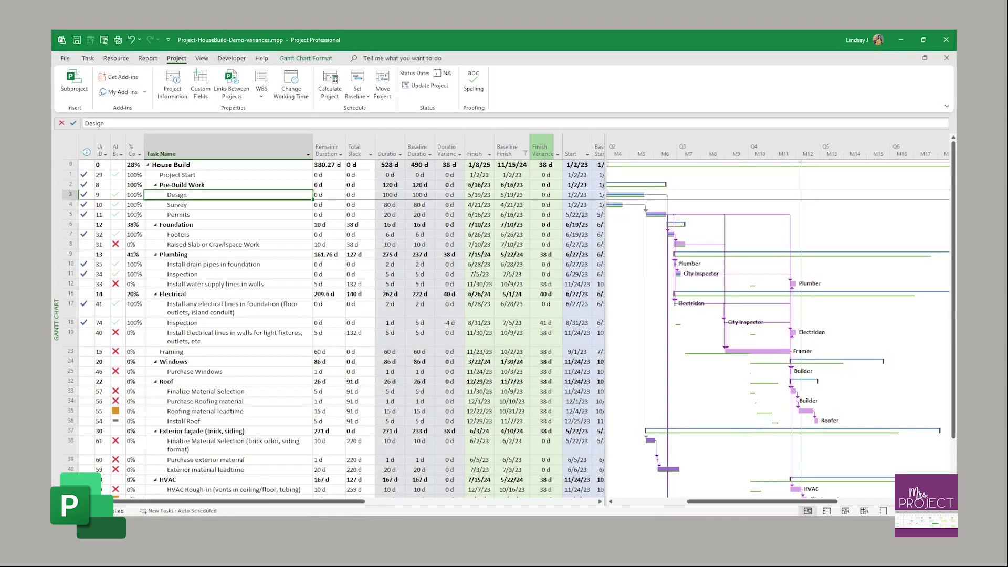
Step: Filter the Finish Variance column to exclude tasks with a variance of 0 d
click(557, 153)
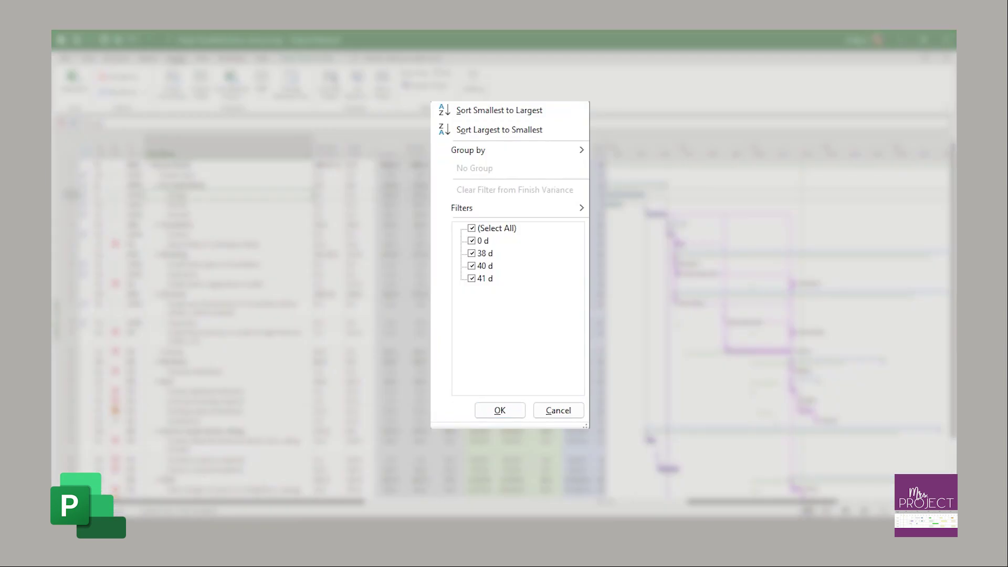
click(472, 241)
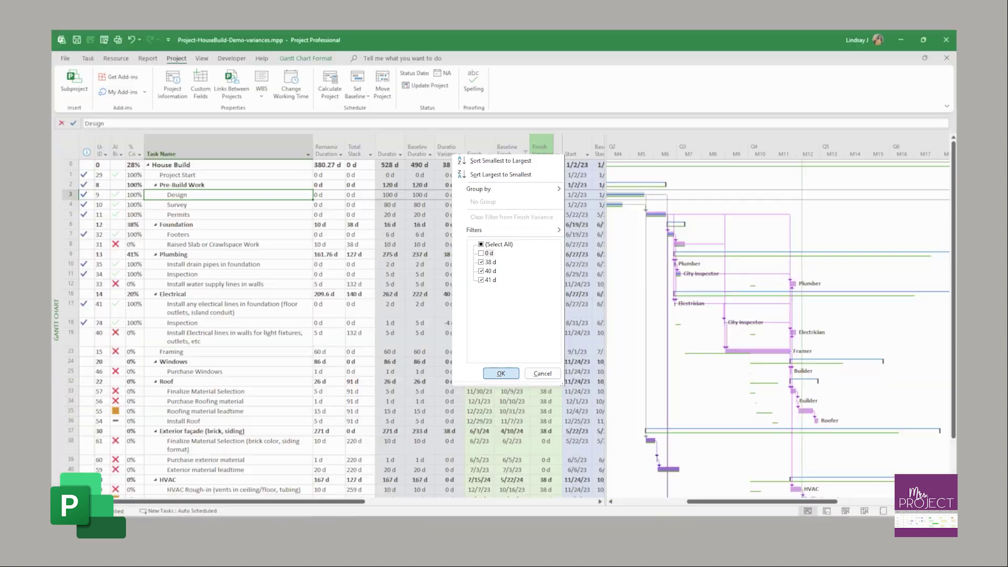
click(499, 373)
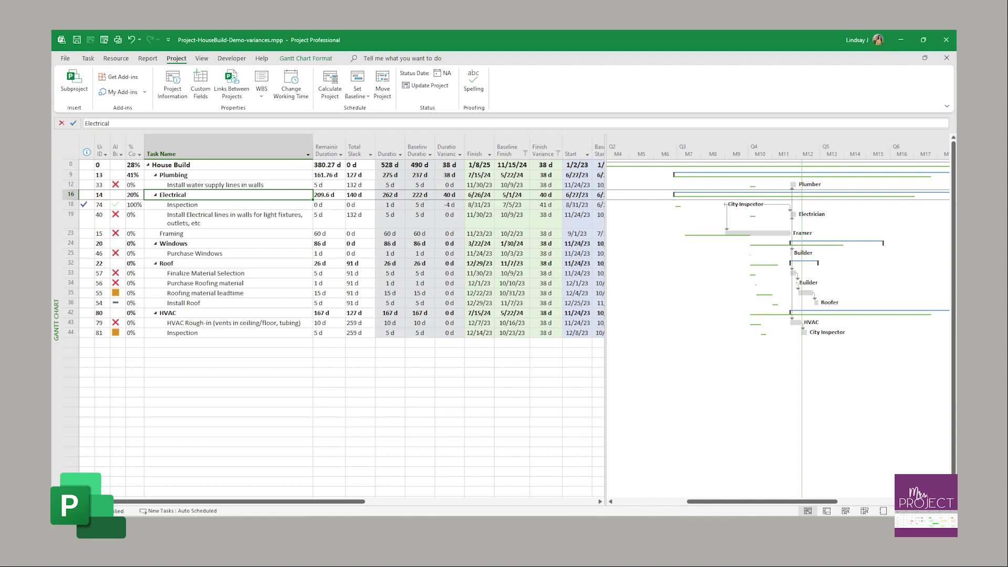
Step: Clear the Finish Variance filter by including all of its values again
click(557, 154)
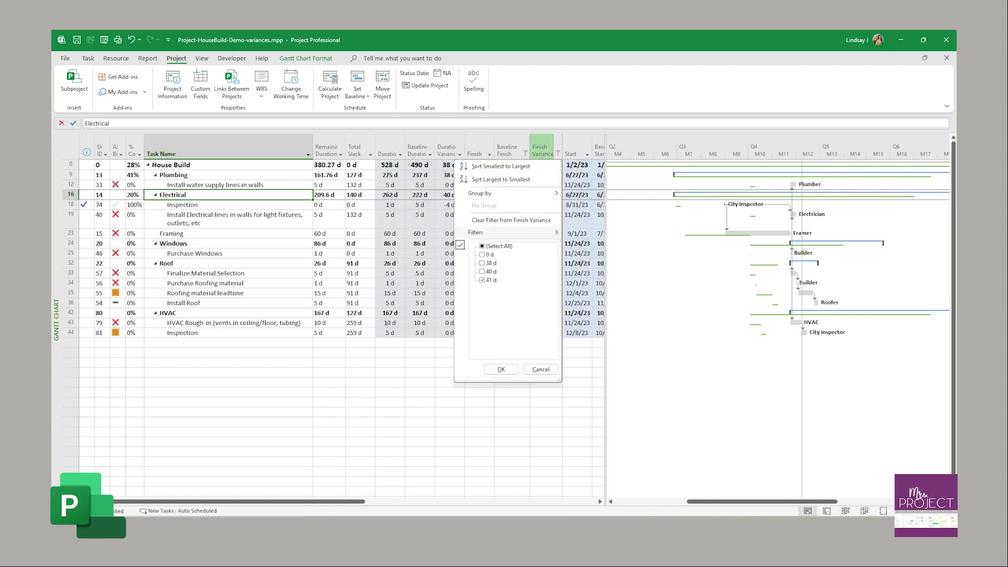
click(480, 244)
click(502, 369)
Step: Clear the Baseline Finish date filter by reselecting all dates so the full task list is displayed
click(525, 154)
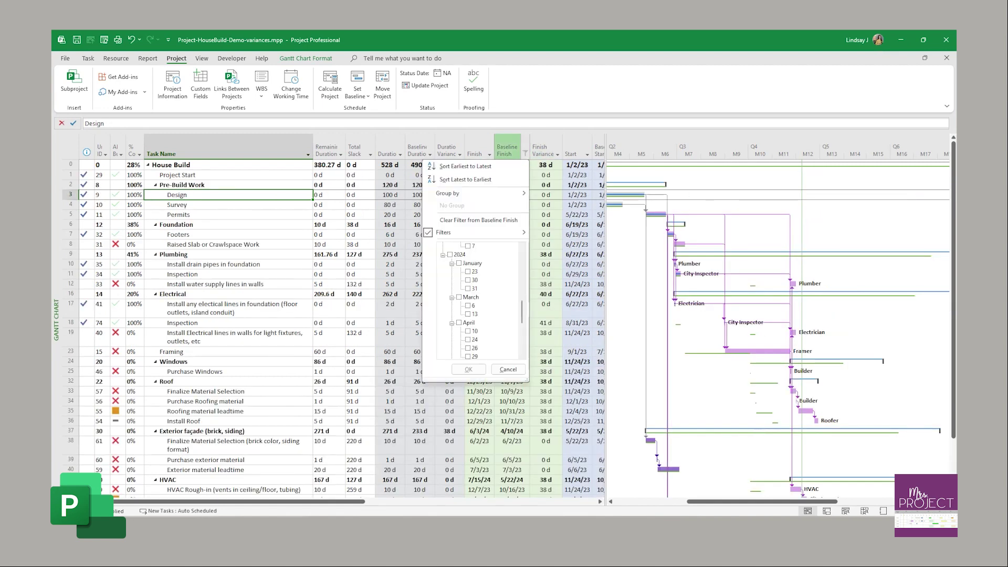
scroll(480, 300, up, 8)
scroll(481, 300, down, 8)
scroll(481, 299, up, 8)
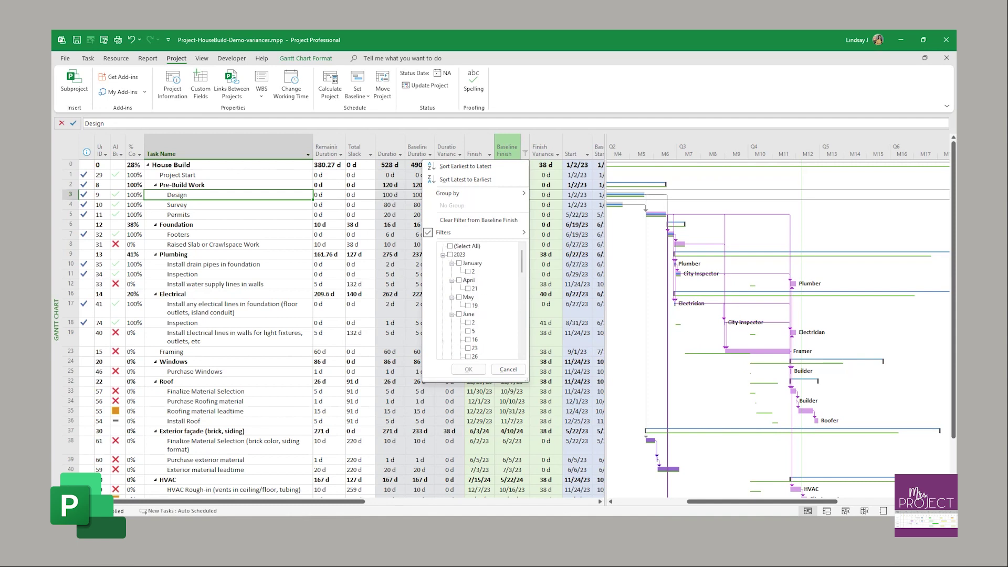
click(465, 246)
click(469, 369)
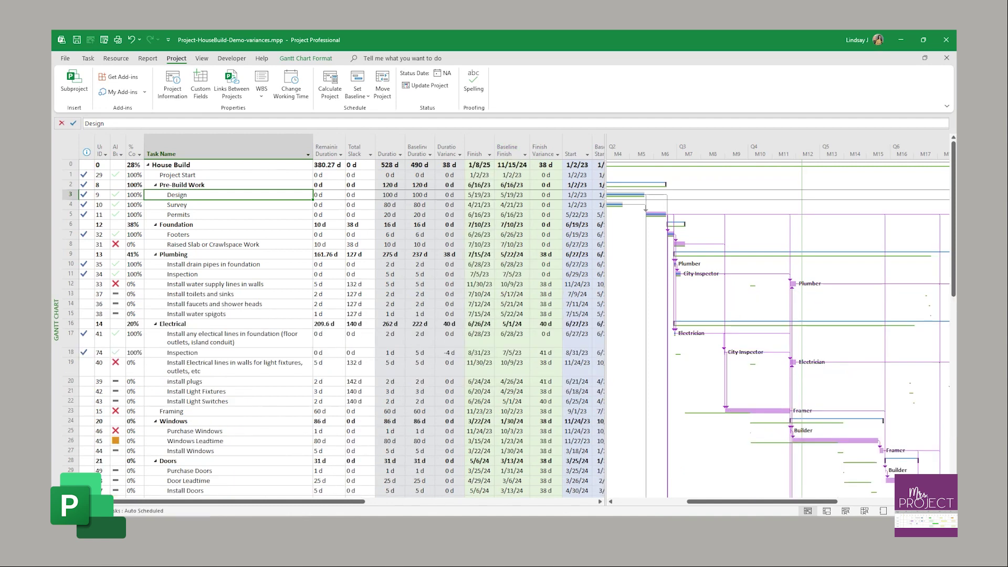
Step: Select the task table columns from the indicators through Start, and switch to the Missed Tasks.xlsx workbook in Excel
drag(87, 147, 577, 147)
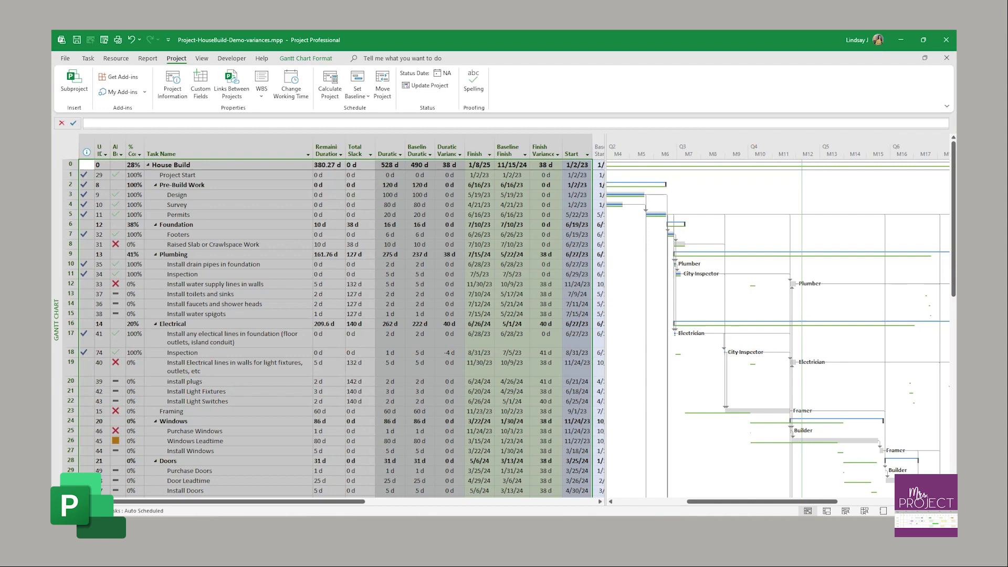
key(alt+Tab)
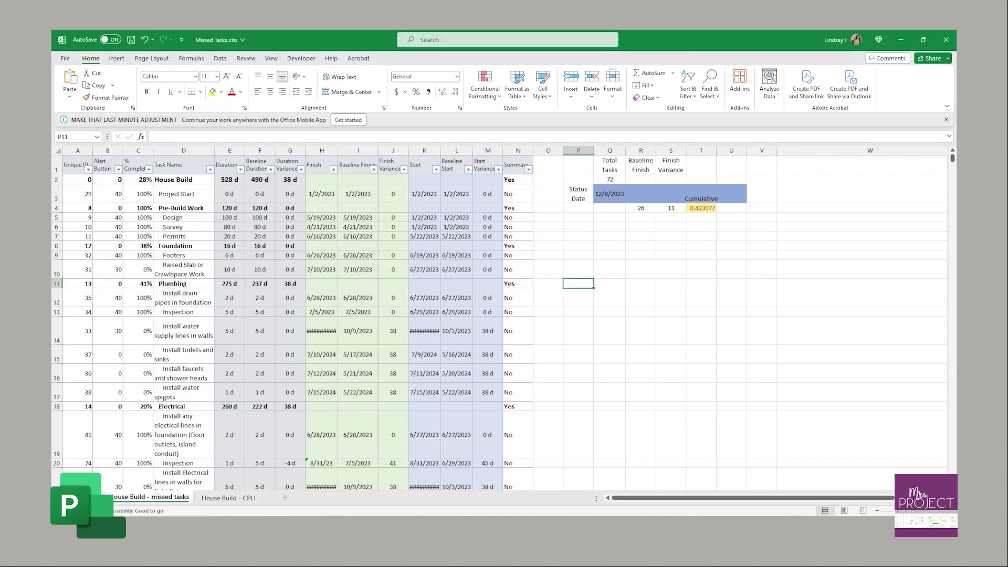
Step: Filter the Summary column to Yes to view only the summary tasks, and restore all rows
click(529, 169)
click(434, 302)
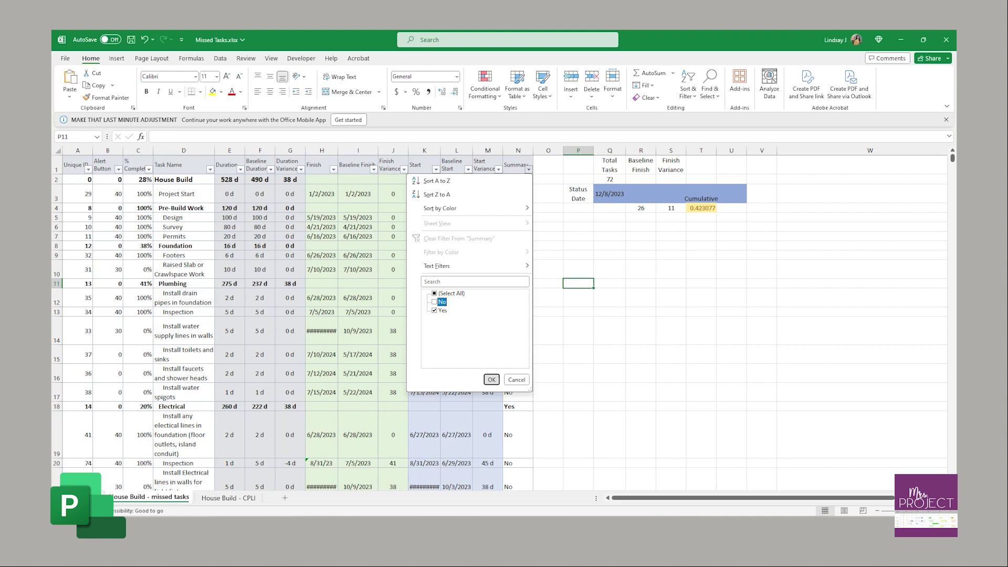
key(Return)
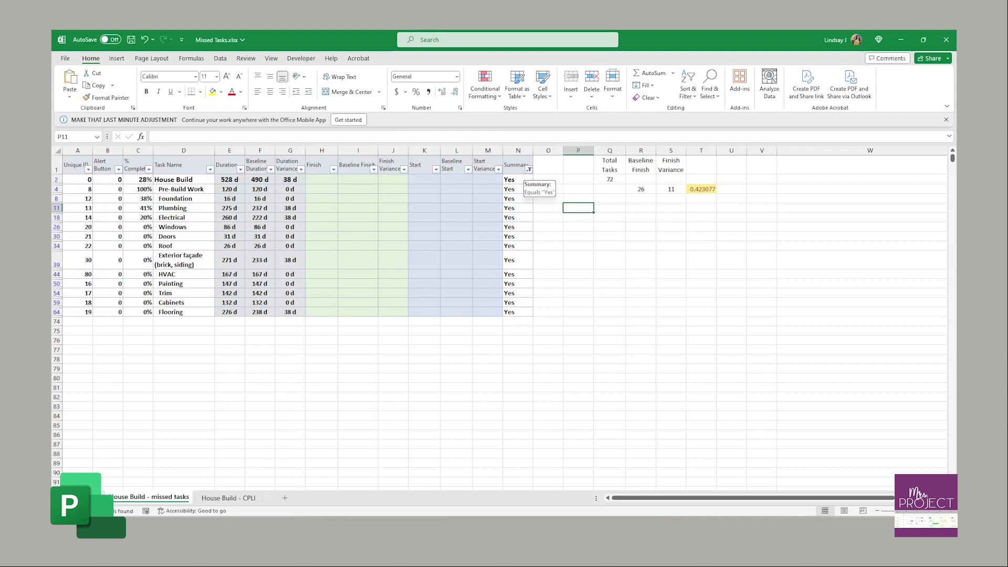
click(529, 169)
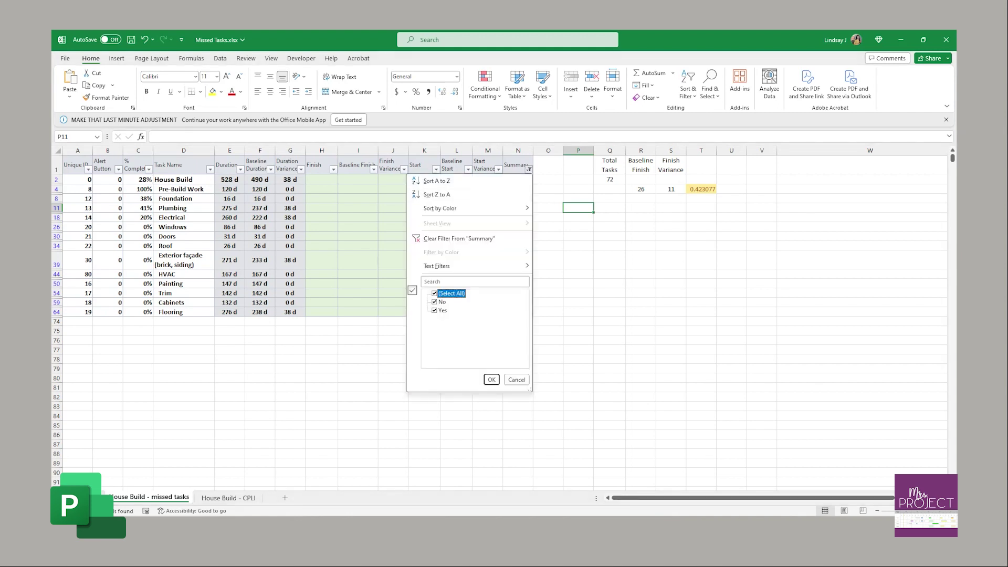
key(Return)
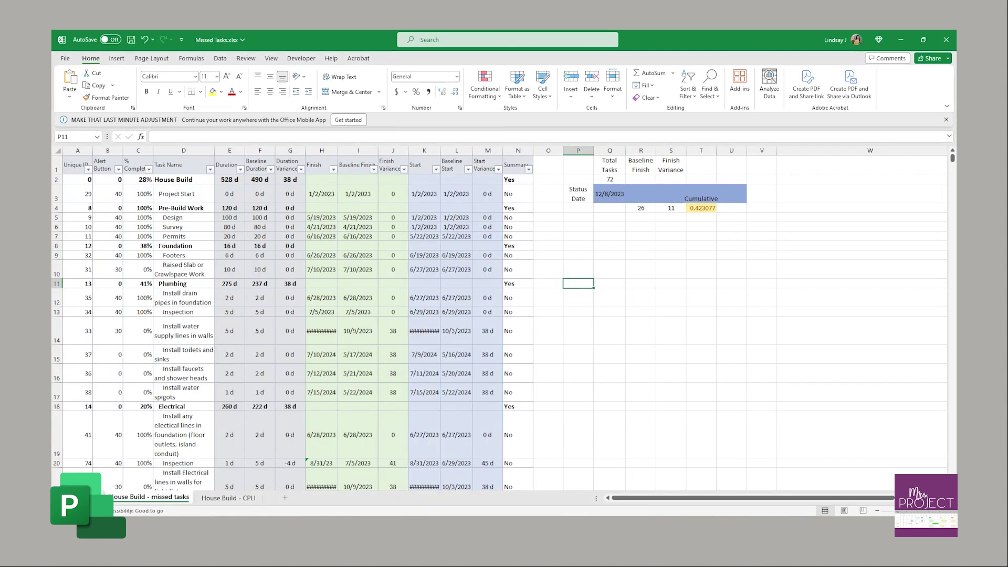
Step: Change the Total Tasks formula in Q2 to =COUNTIF(N:N,"No") so that it counts only non-summary tasks
double_click(609, 179)
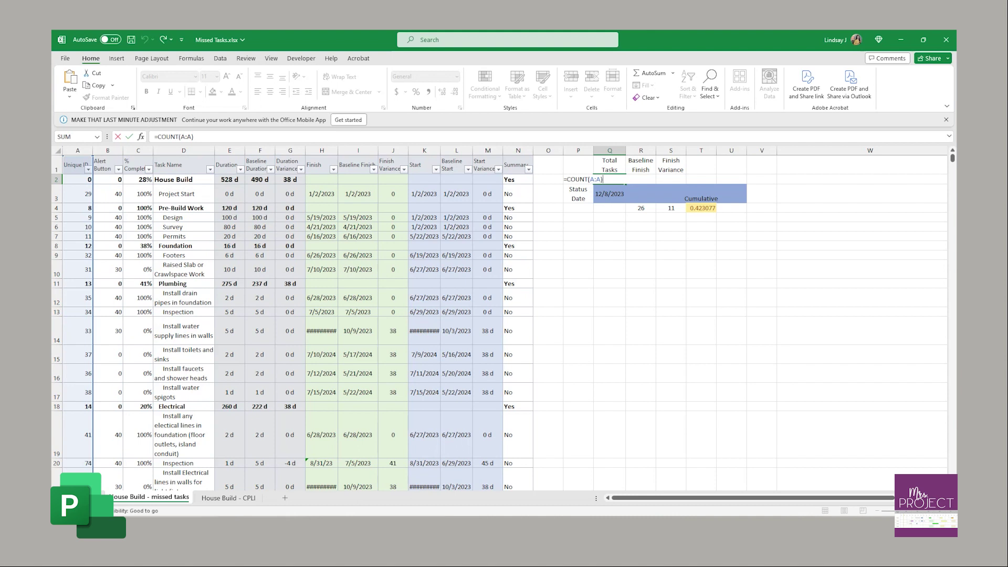
key(Return)
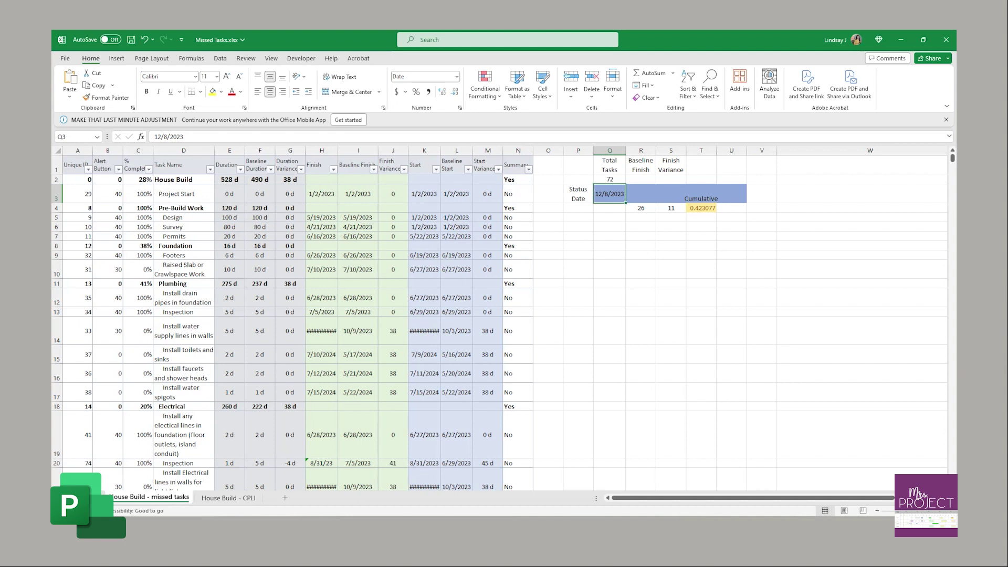
double_click(609, 179)
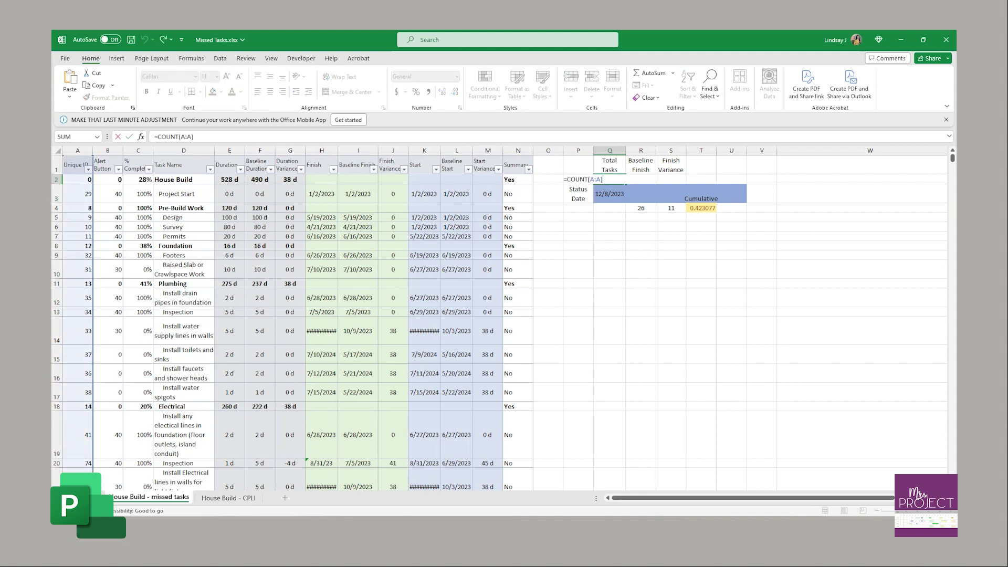
click(588, 179)
text(IF)
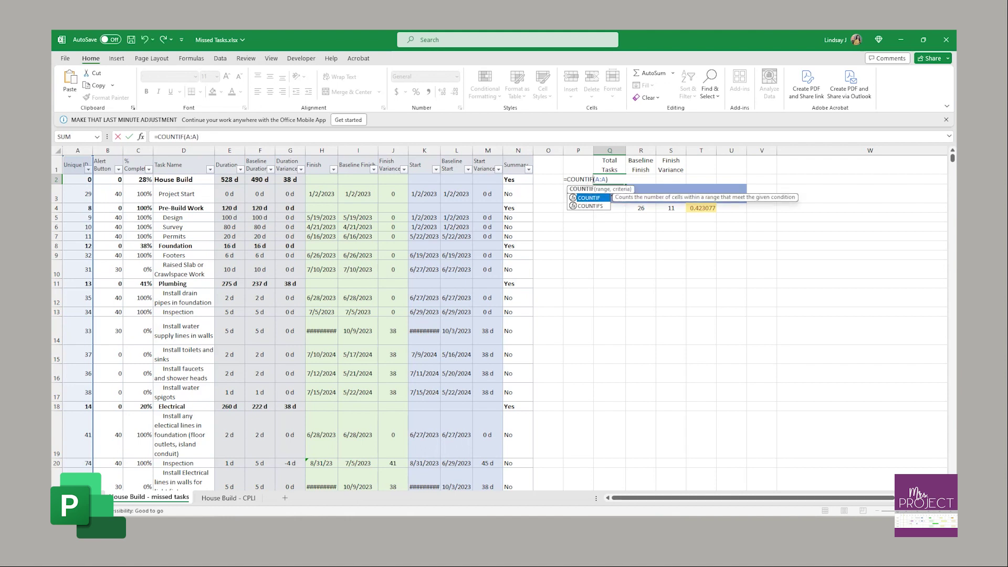
drag(606, 179, 595, 179)
text(N:N)
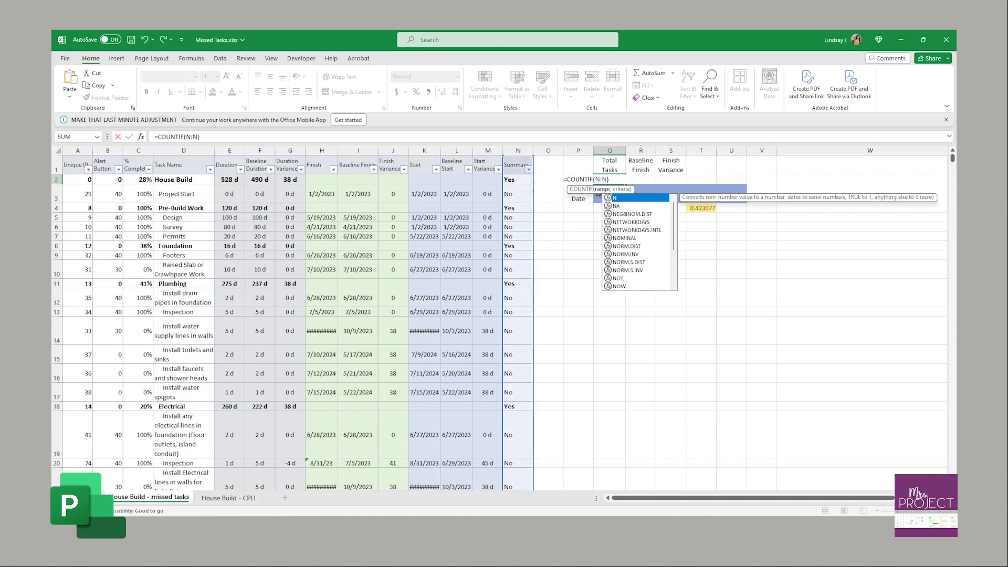
text(,"Yes")
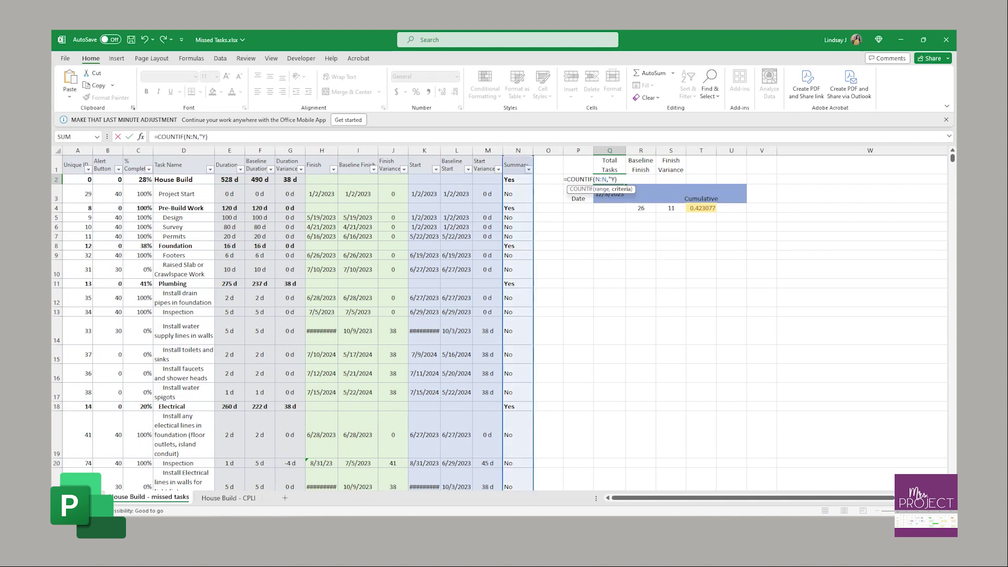
key(BackSpace)
key(BackSpace)
key(BackSpace)
text(No")
key(Return)
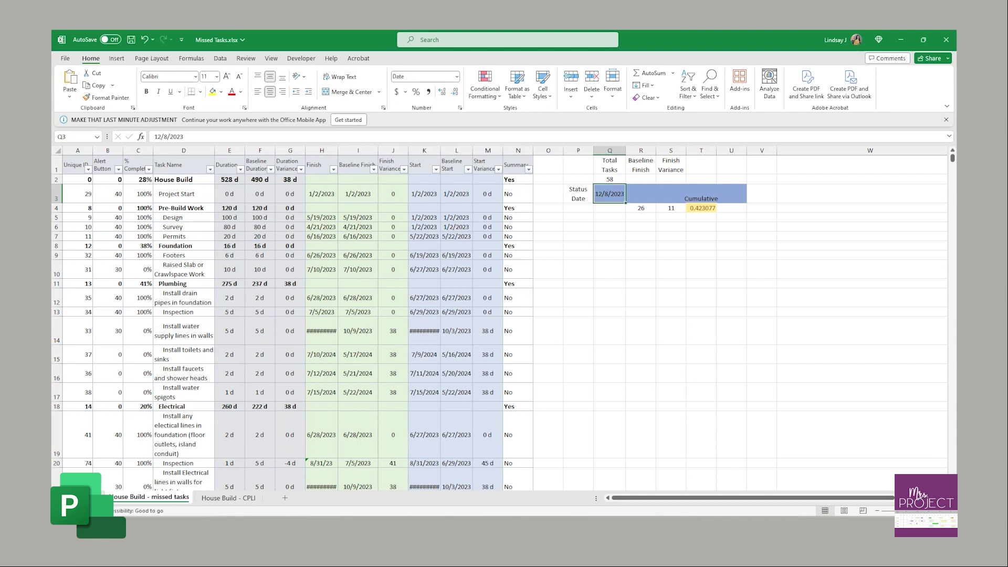
Step: Examine the formulas behind the Baseline Finish count, the Finish Variance count and the Cumulative ratio without changing them
click(640, 208)
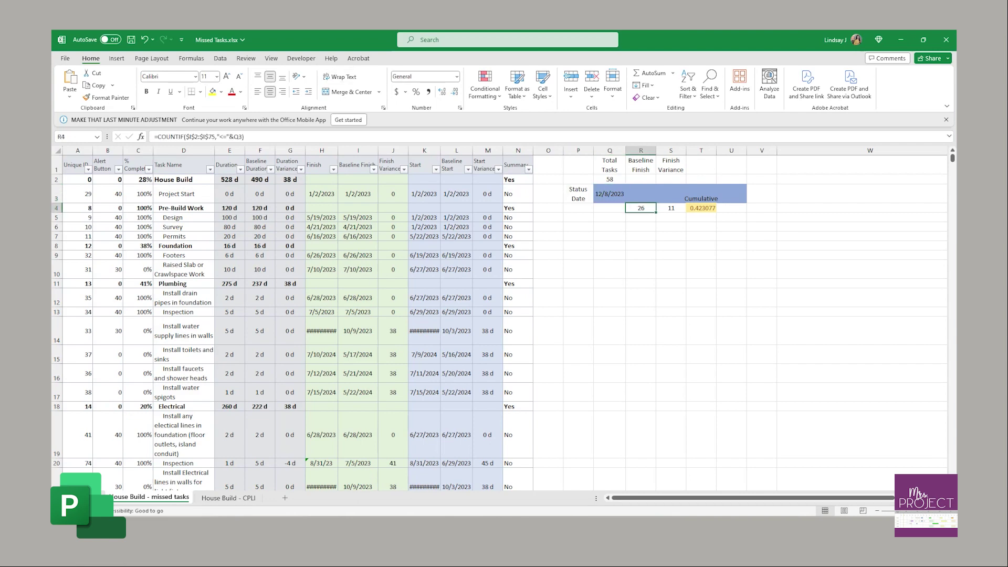
key(F2)
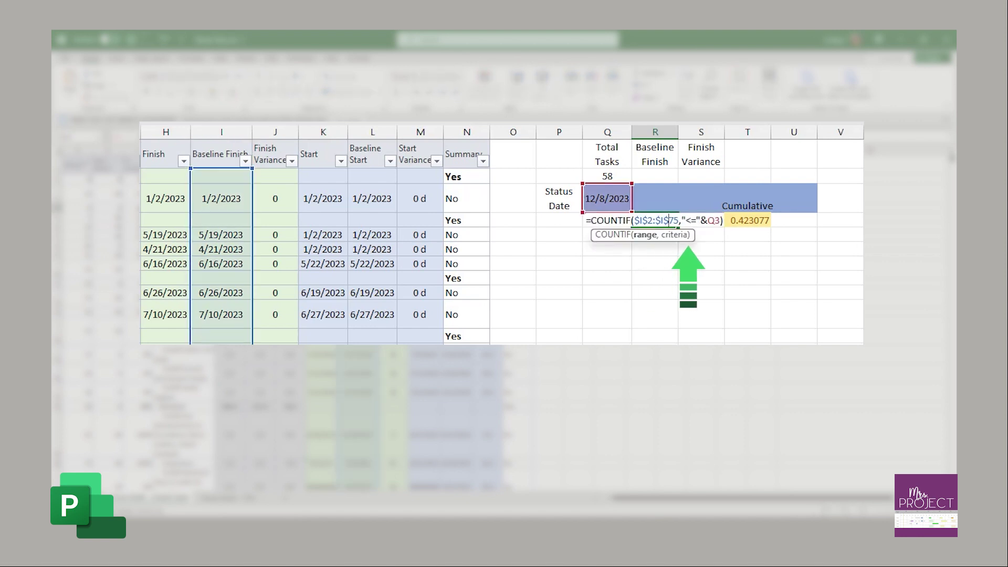
key(Return)
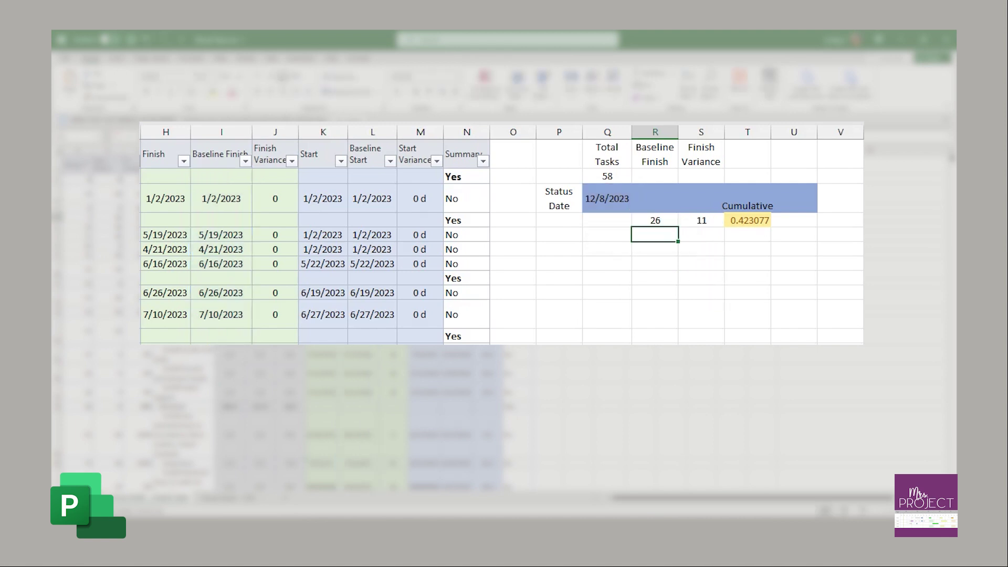
click(701, 220)
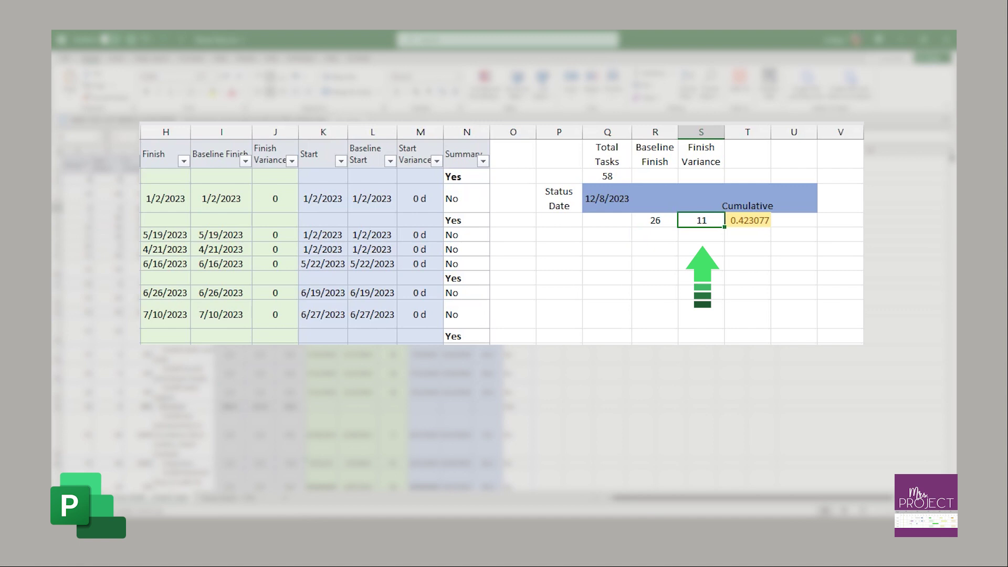
key(F2)
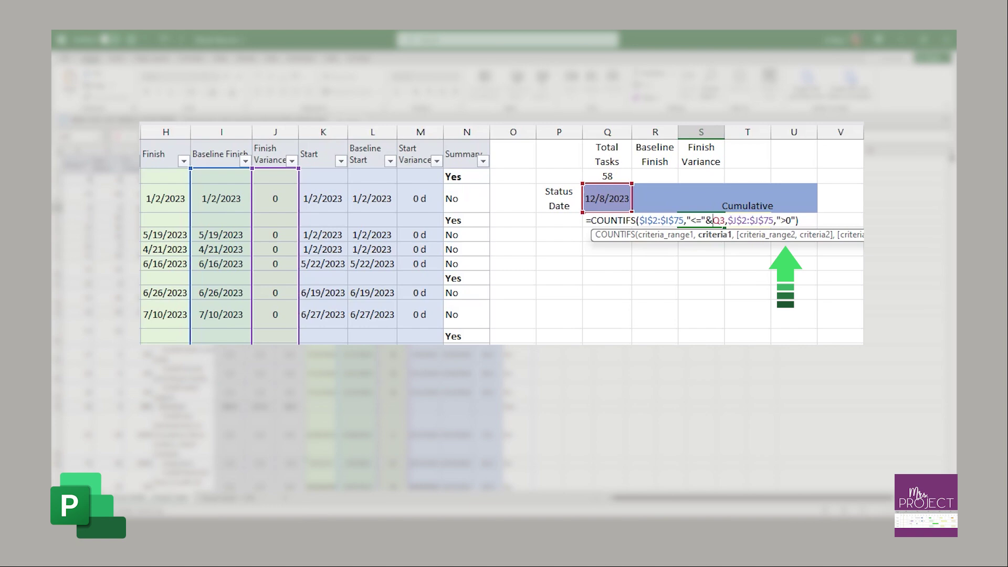
key(Return)
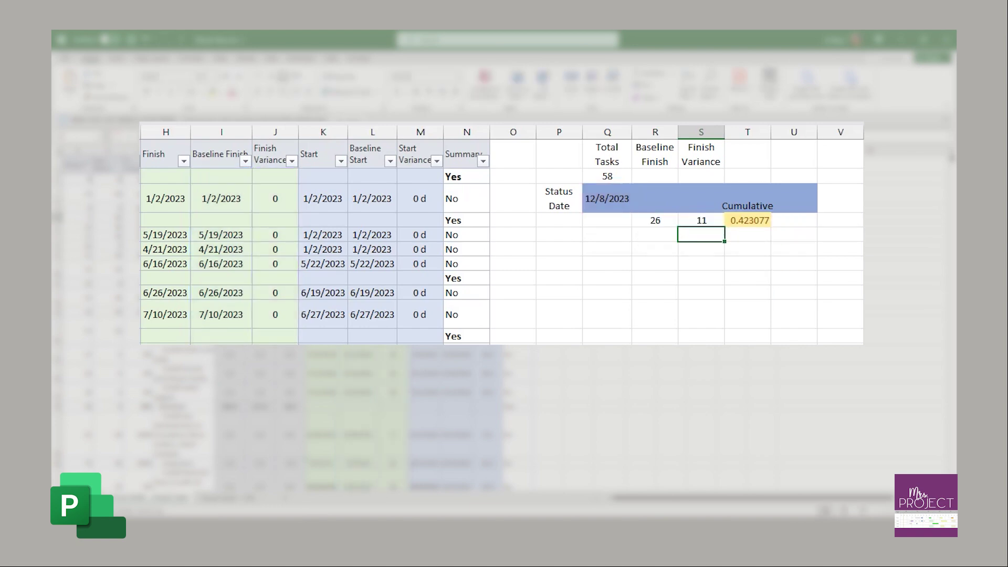
double_click(751, 220)
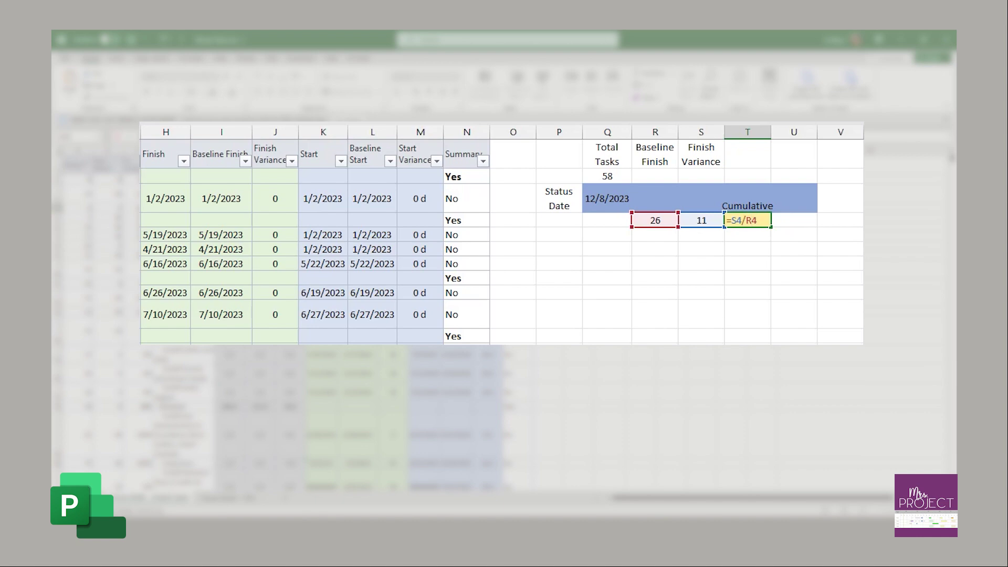
key(Return)
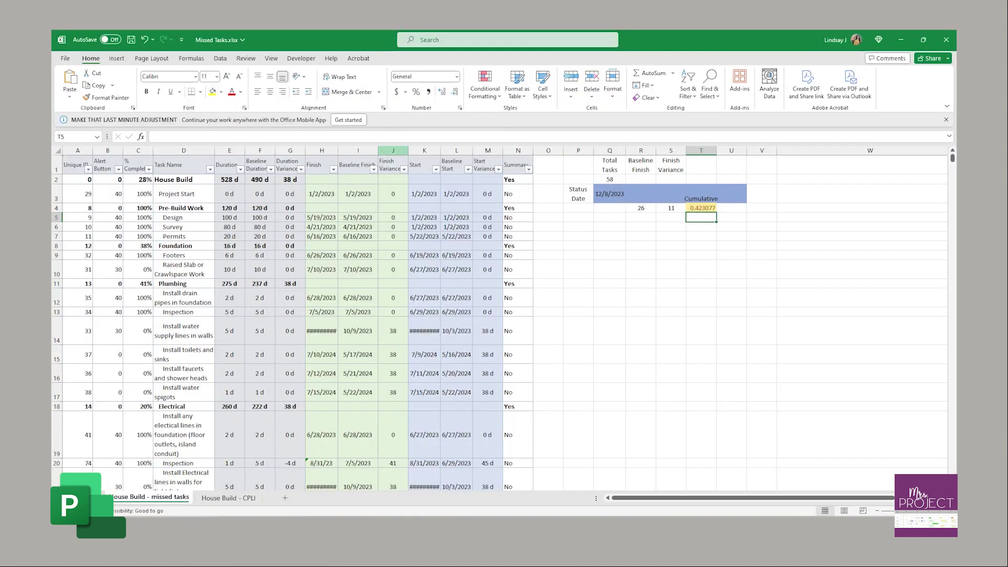
Step: Examine the helper columns Y to AA for Finish Variance, including the =LEN(Y2) formula in Z2
click(393, 150)
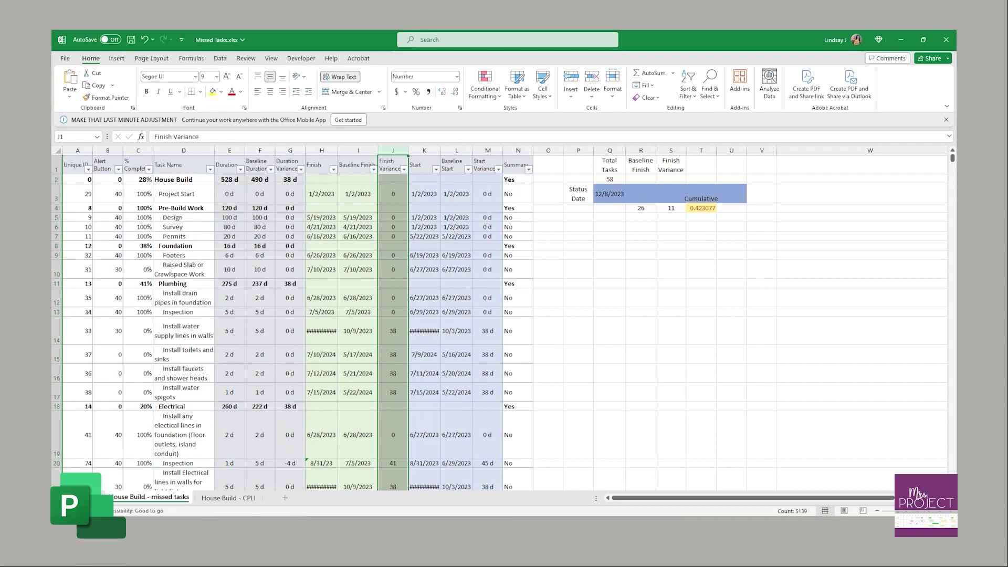
scroll(504, 315, right, 4)
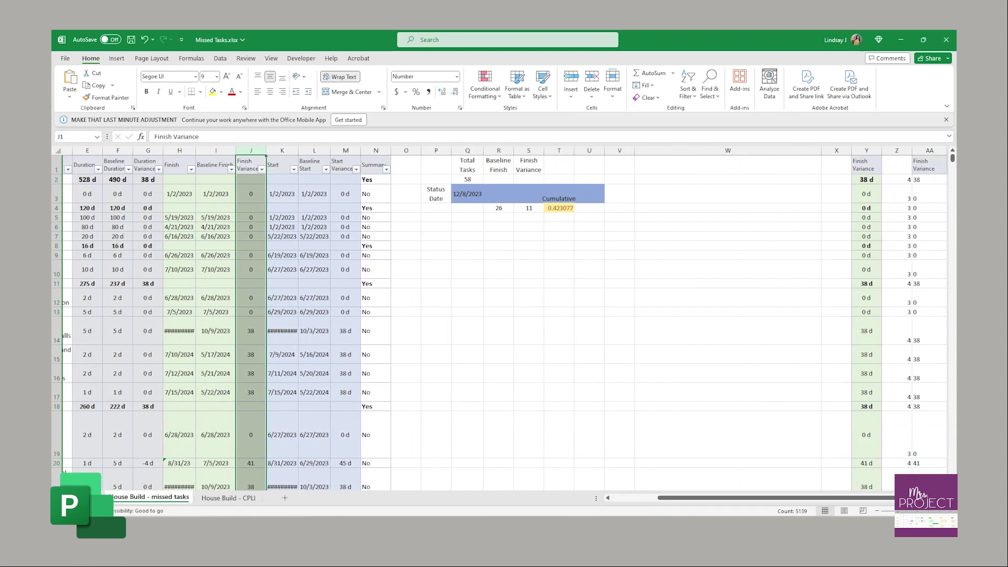
scroll(504, 315, right, 10)
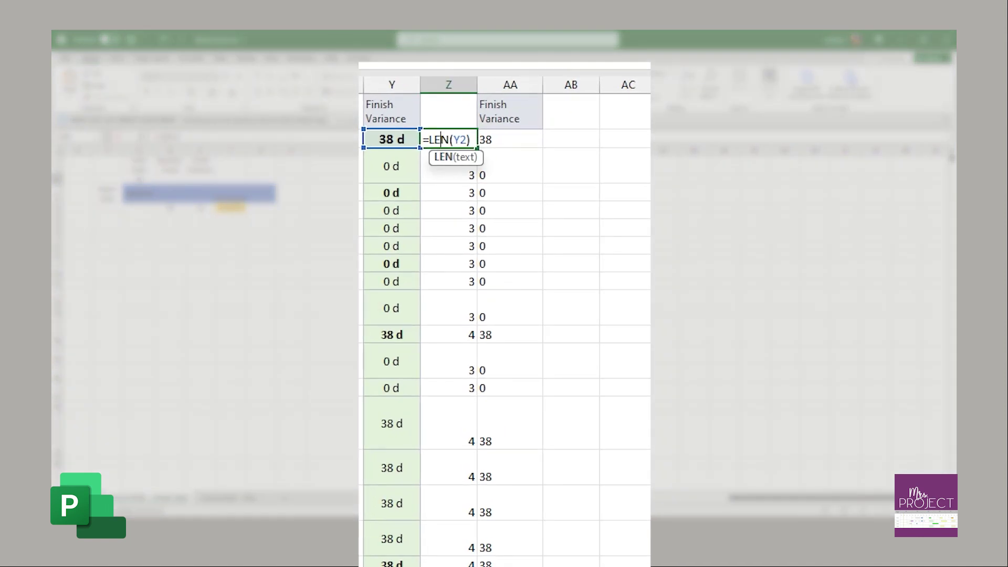
key(Return)
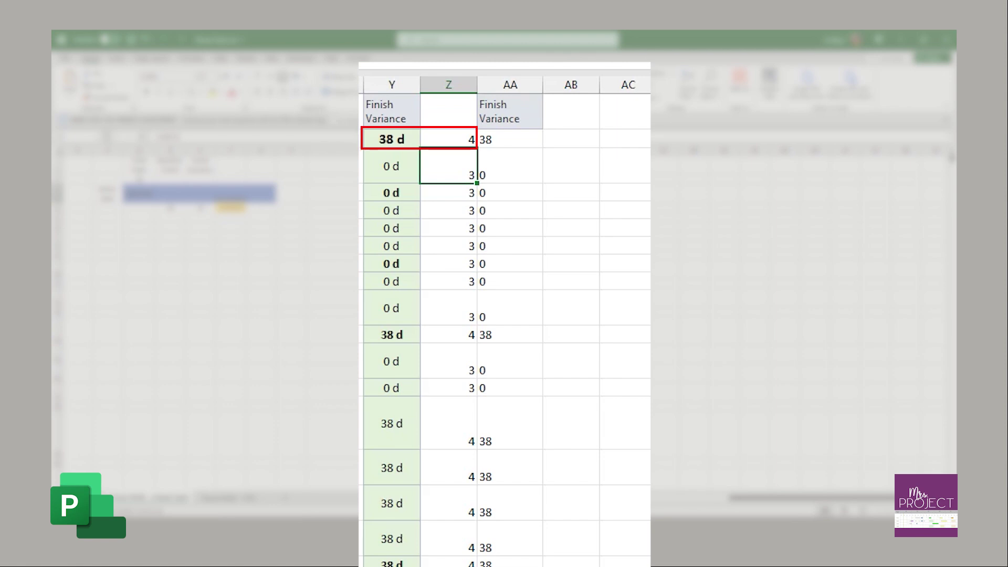
click(391, 139)
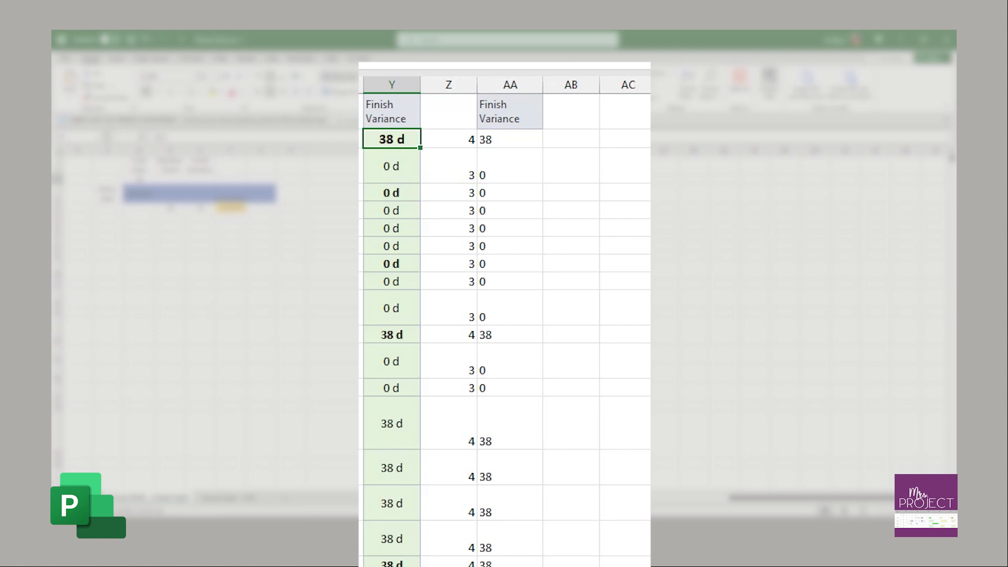
click(391, 165)
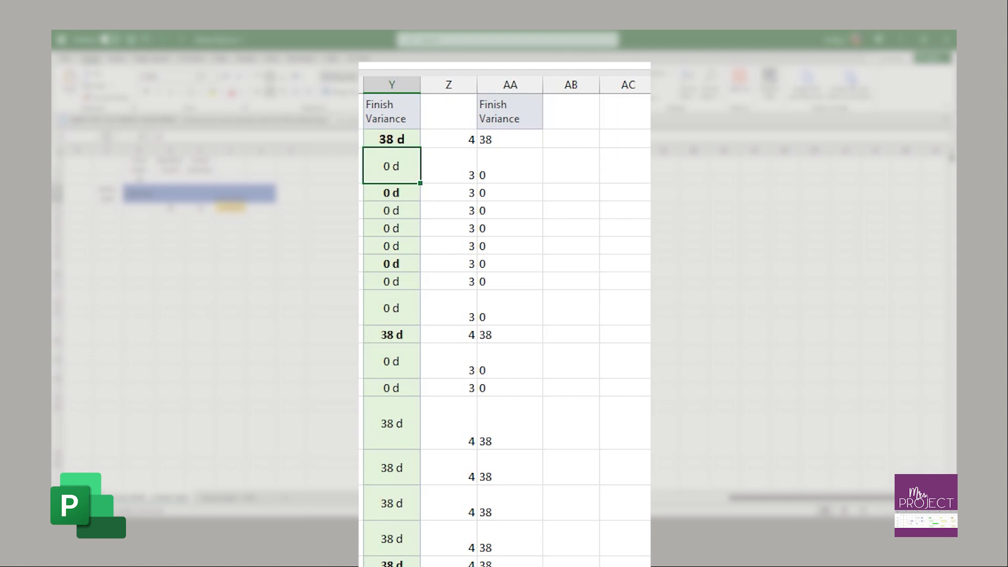
click(510, 84)
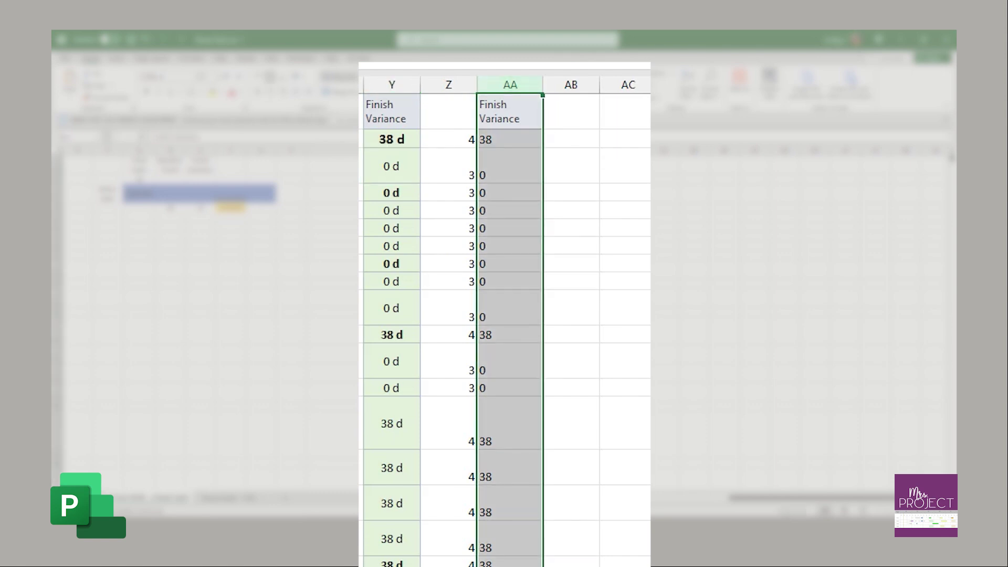
Step: Change the Finish Variance helper formula in AA2 to =LEFT(Y2,Z2-2) so that it strips the unit suffix
double_click(503, 139)
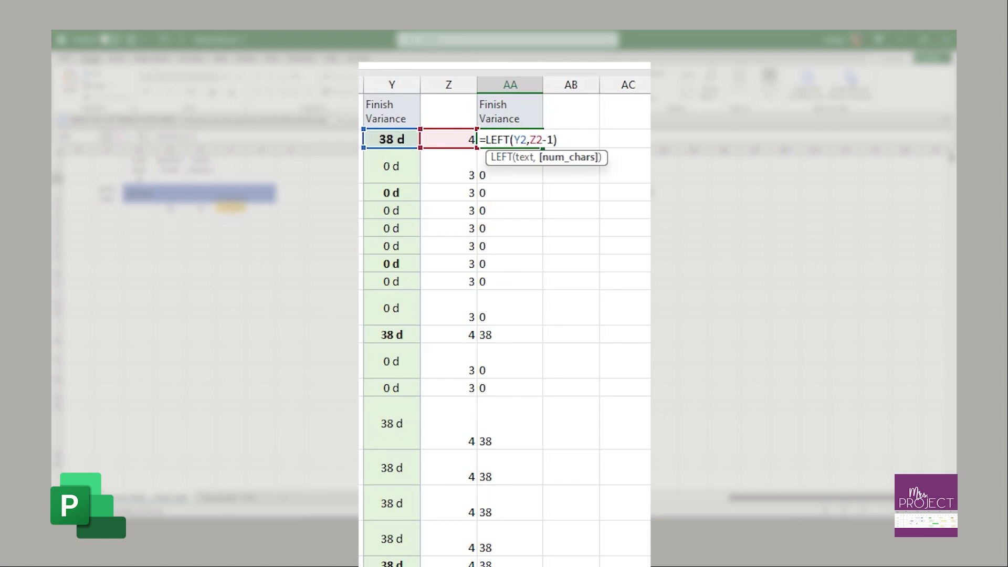
key(BackSpace)
text(2)
key(Return)
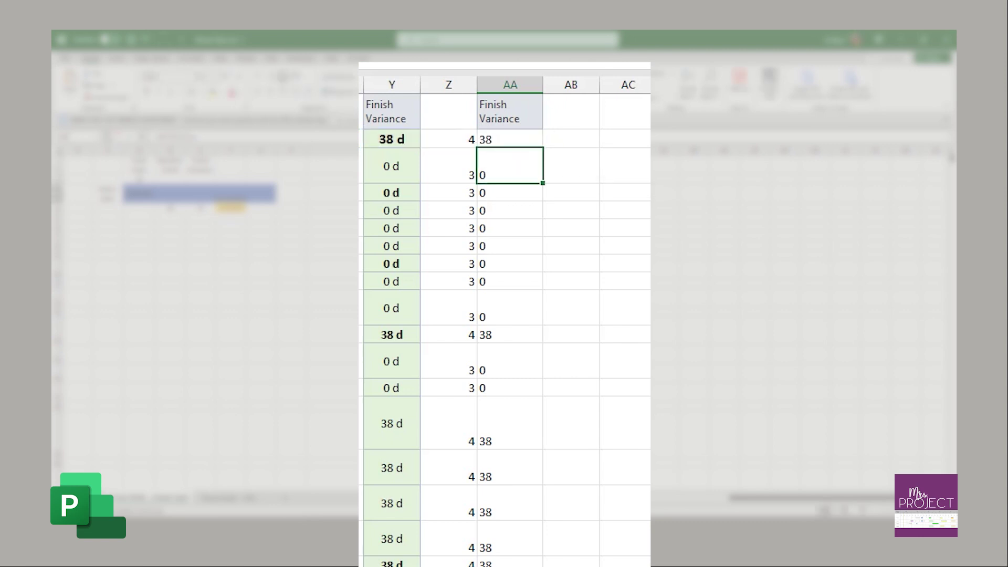
Step: Try =LEFT(Y2,Z2-3) in AA2, and restore the formula to =LEFT(Y2,Z2-2)
double_click(509, 139)
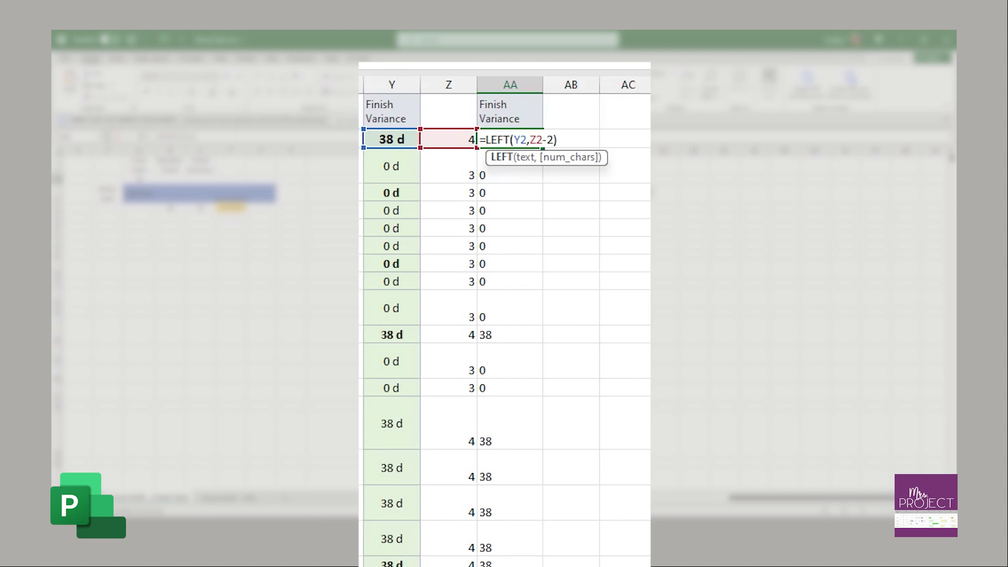
click(555, 139)
key(BackSpace)
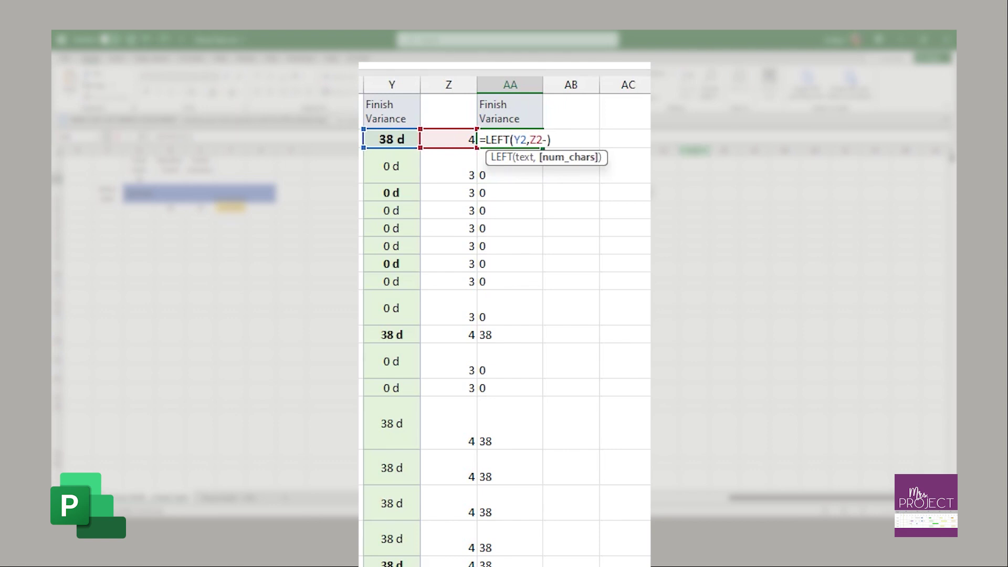
text(3)
key(Return)
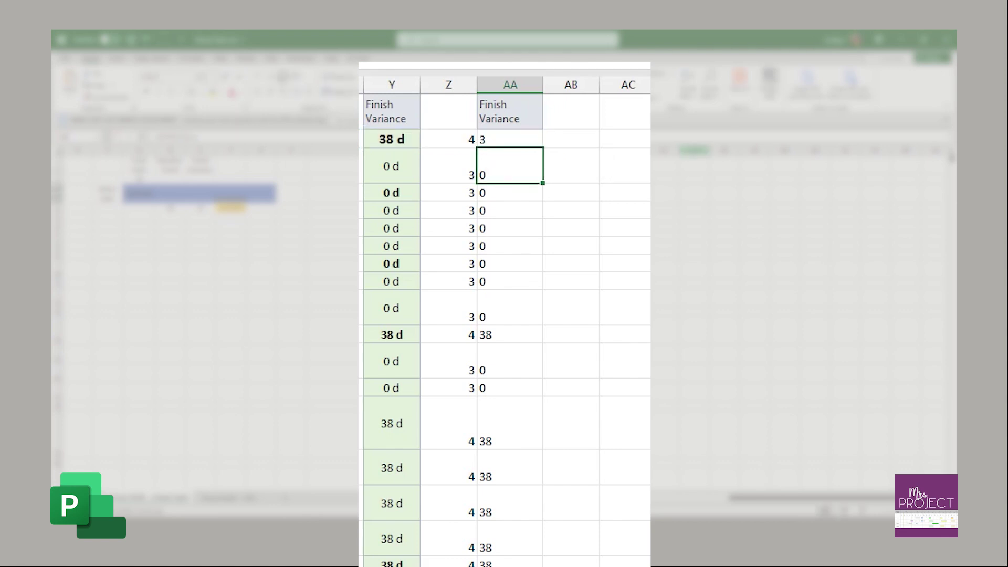
double_click(547, 139)
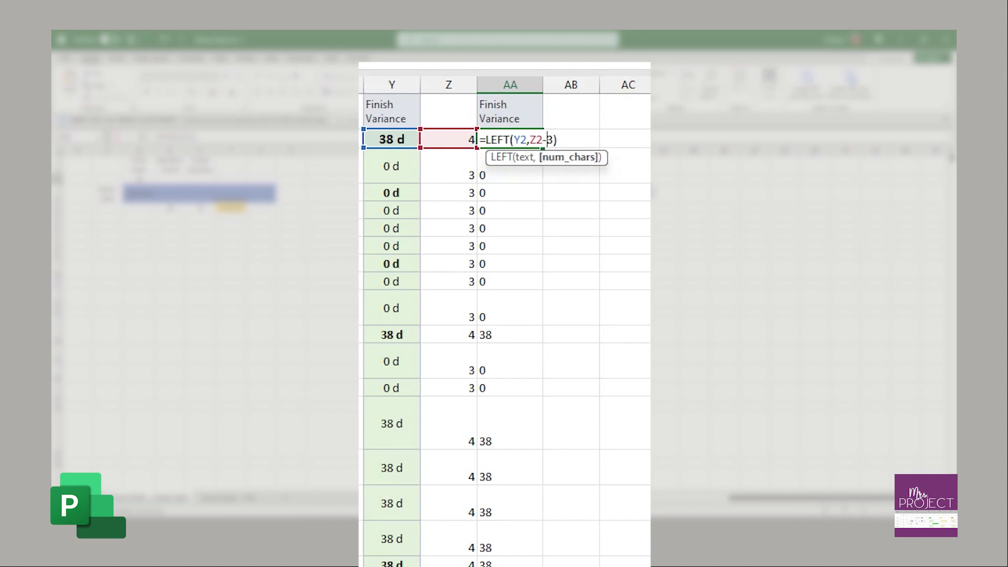
key(Delete)
text(2)
key(Return)
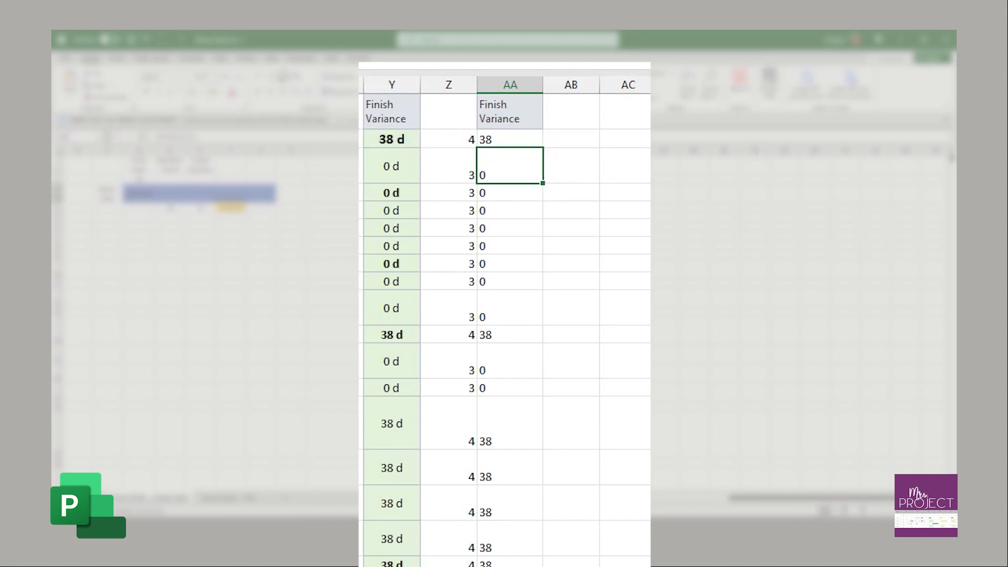
Step: Copy the Finish Variance helper column AA and paste it as values only over the Finish Variance column J
key(ctrl+space)
key(ctrl+c)
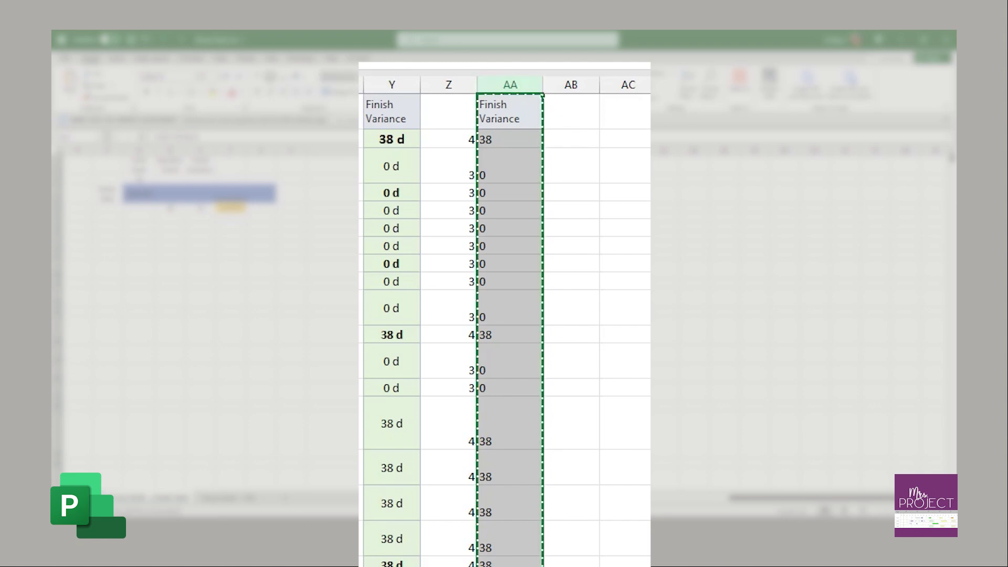
scroll(504, 315, left, 6)
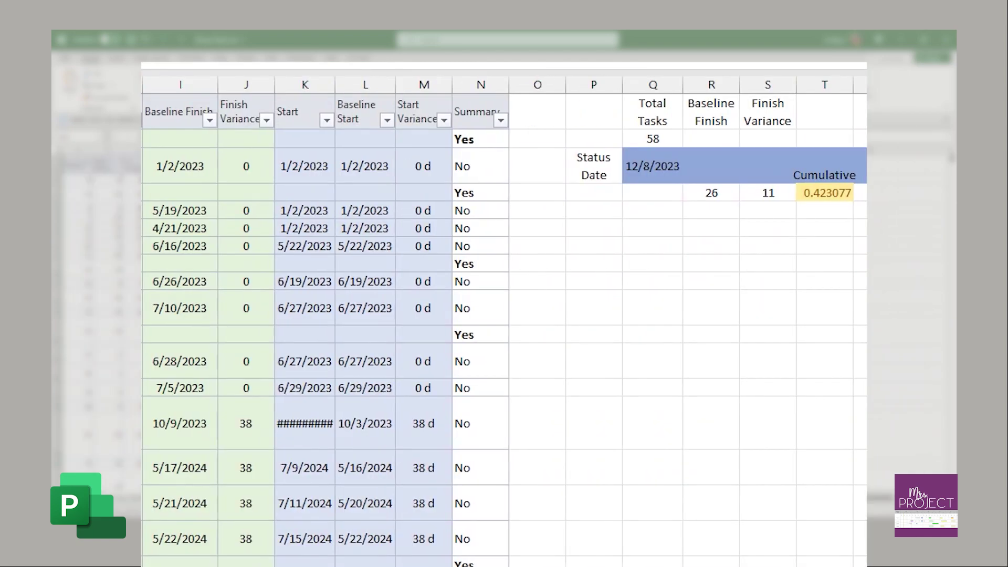
right_click(243, 114)
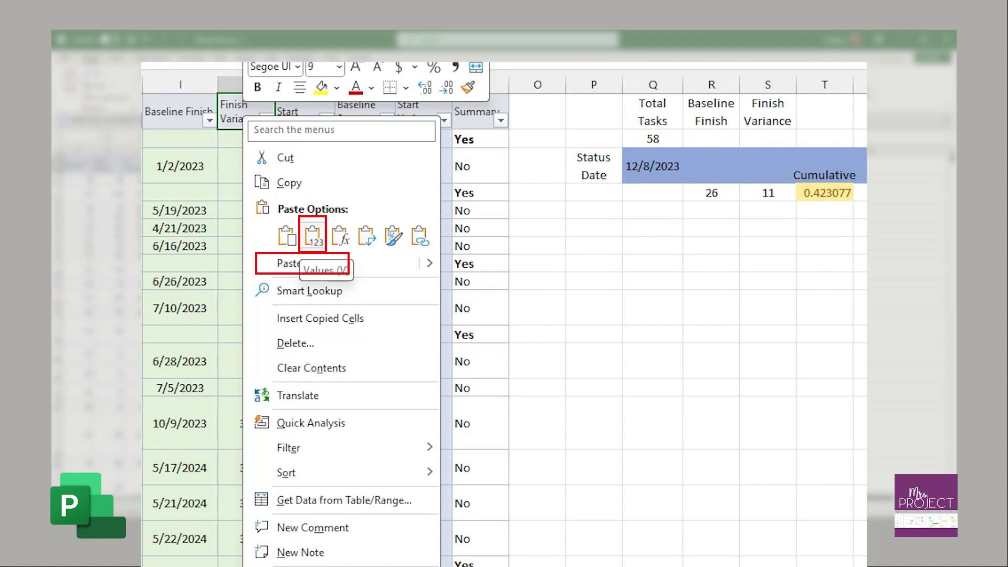
click(313, 235)
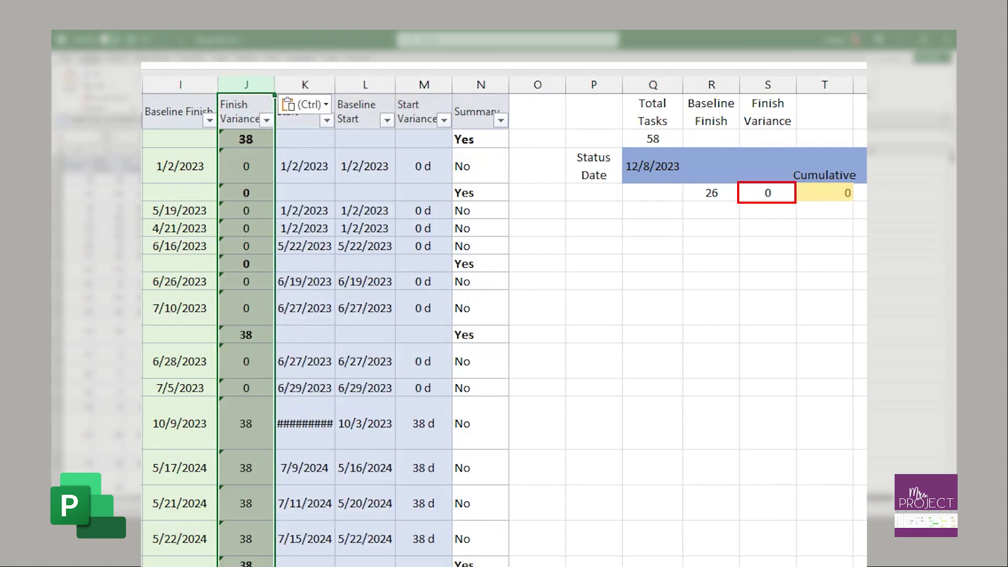
Step: Convert the text-stored Finish Variance entries from J2 down to numbers
click(246, 281)
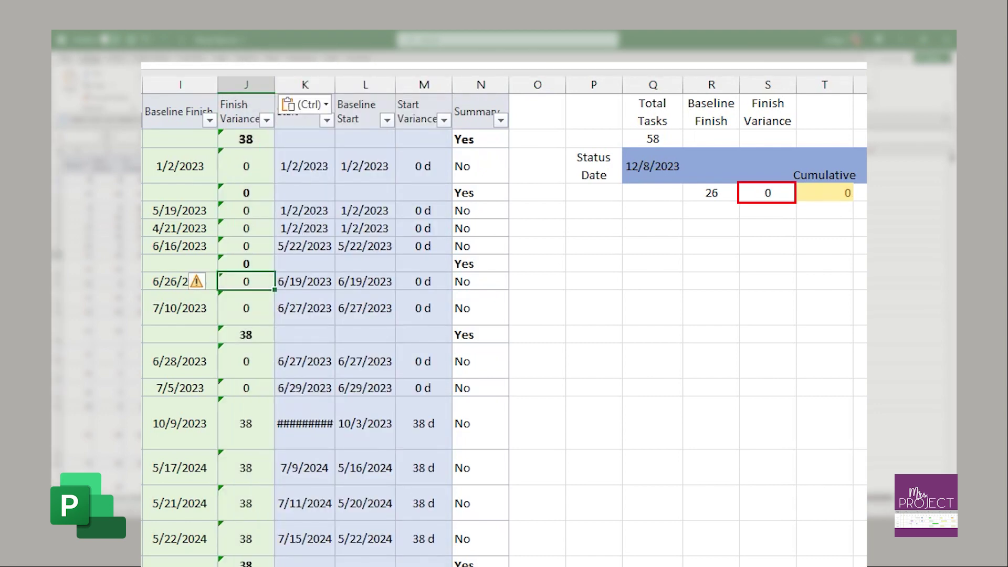
click(767, 193)
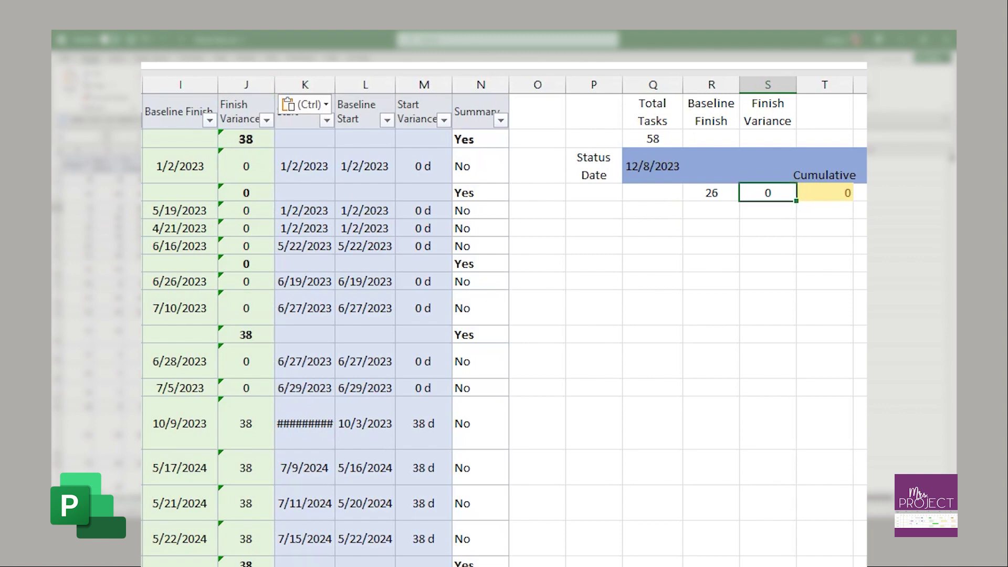
drag(246, 139, 246, 564)
scroll(504, 325, down, 1)
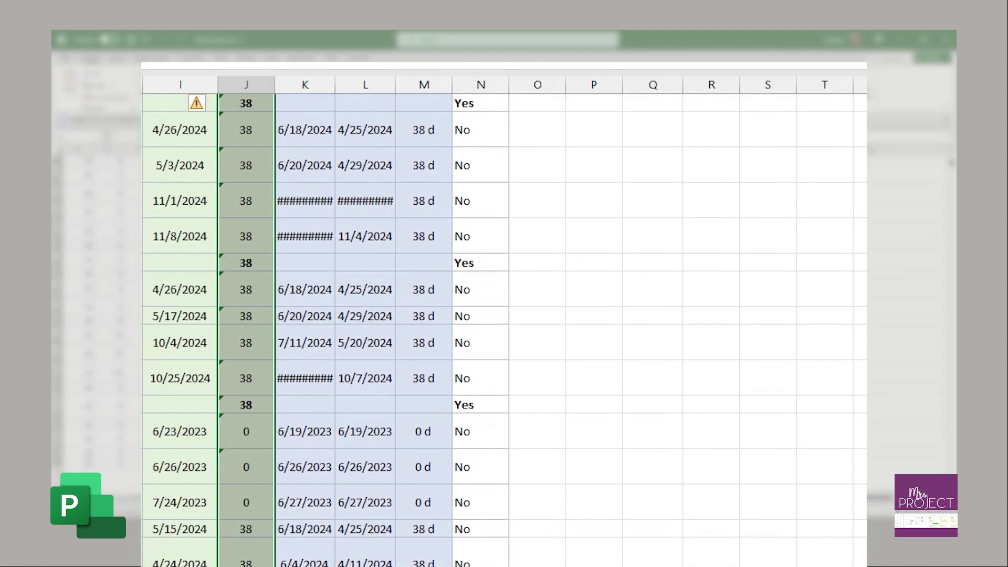
scroll(504, 325, up, 4)
scroll(504, 325, up, 15)
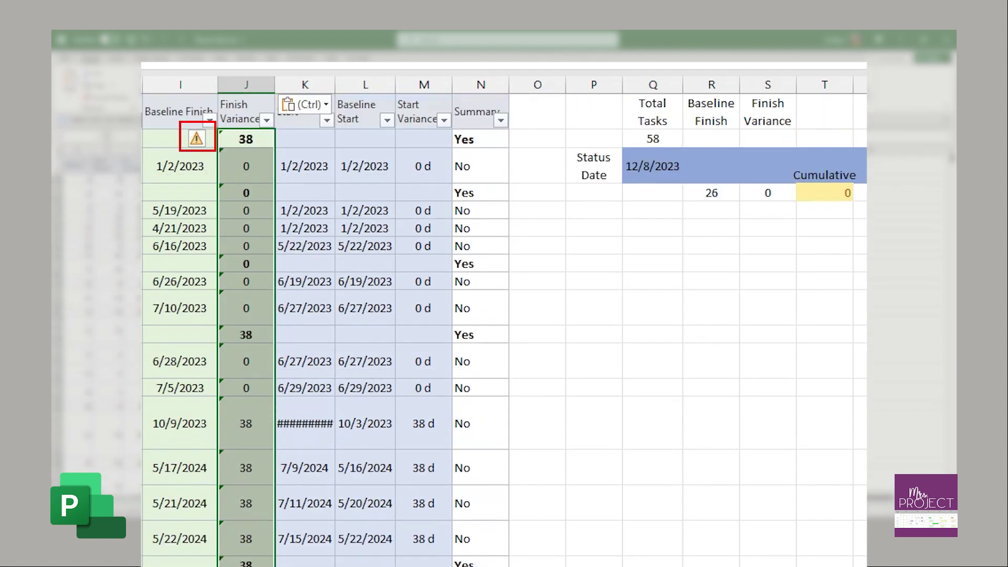
click(196, 139)
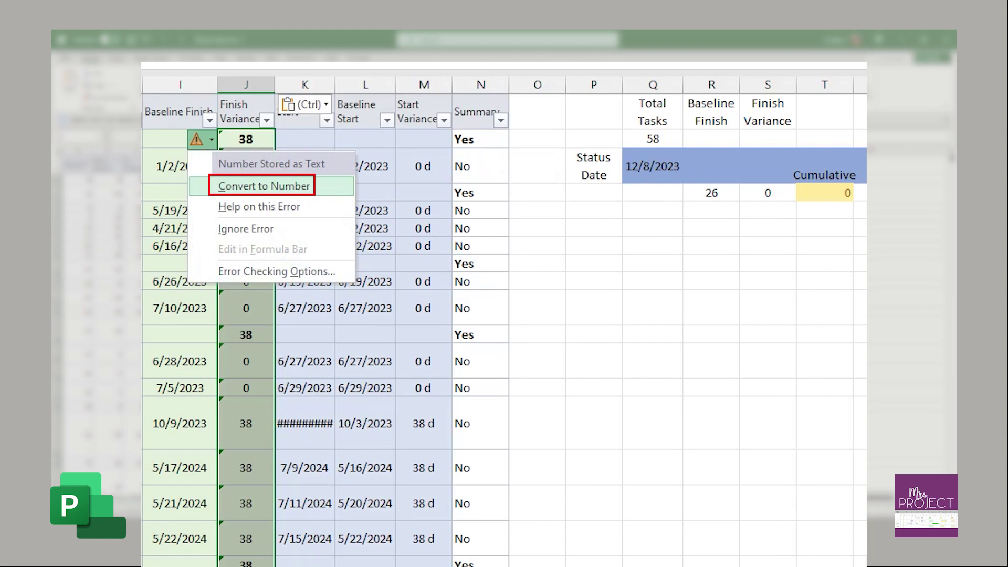
click(264, 185)
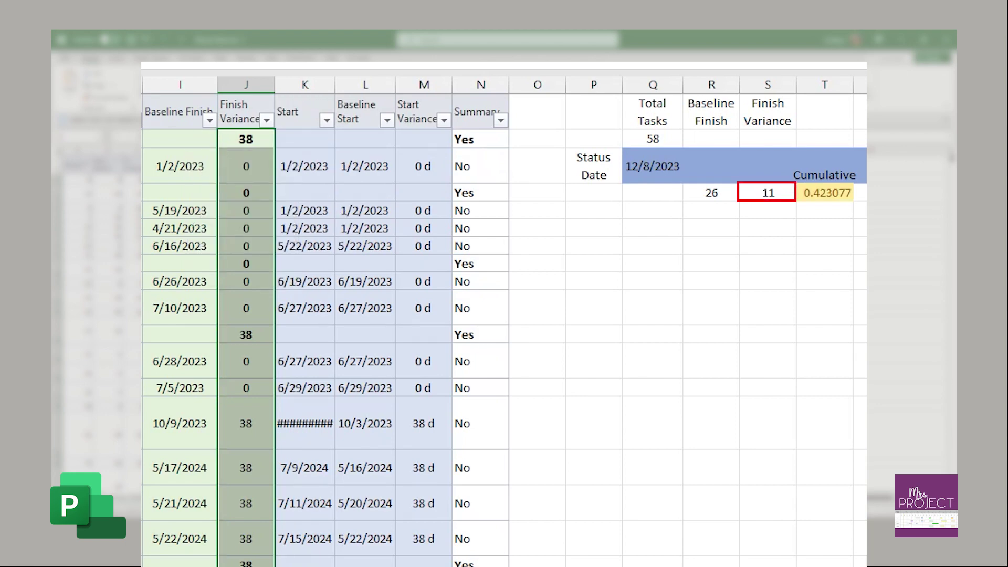
Step: Check the Finish Variance count formula in S4, and view the Start Variance and Duration Variance columns
click(246, 362)
click(767, 192)
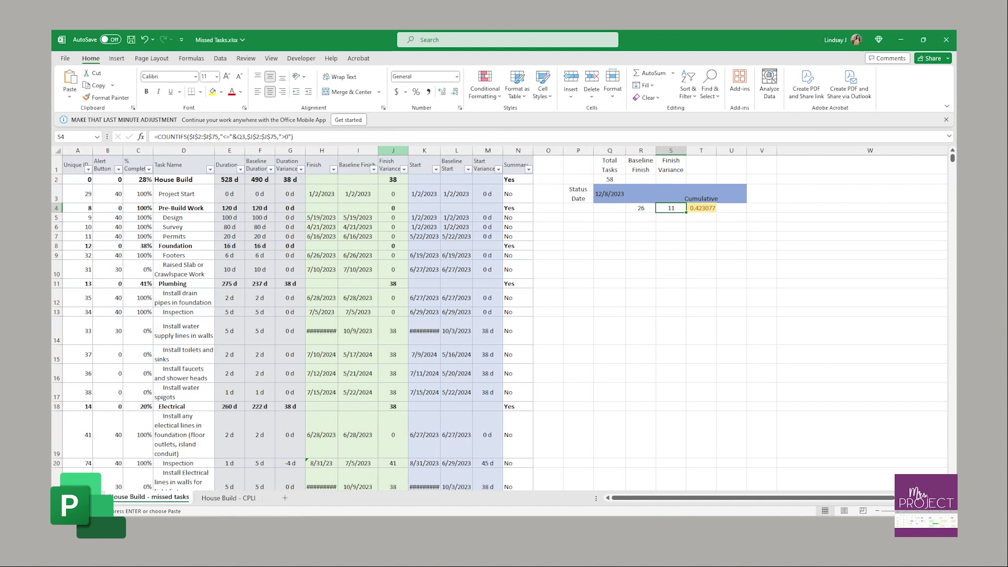
click(487, 150)
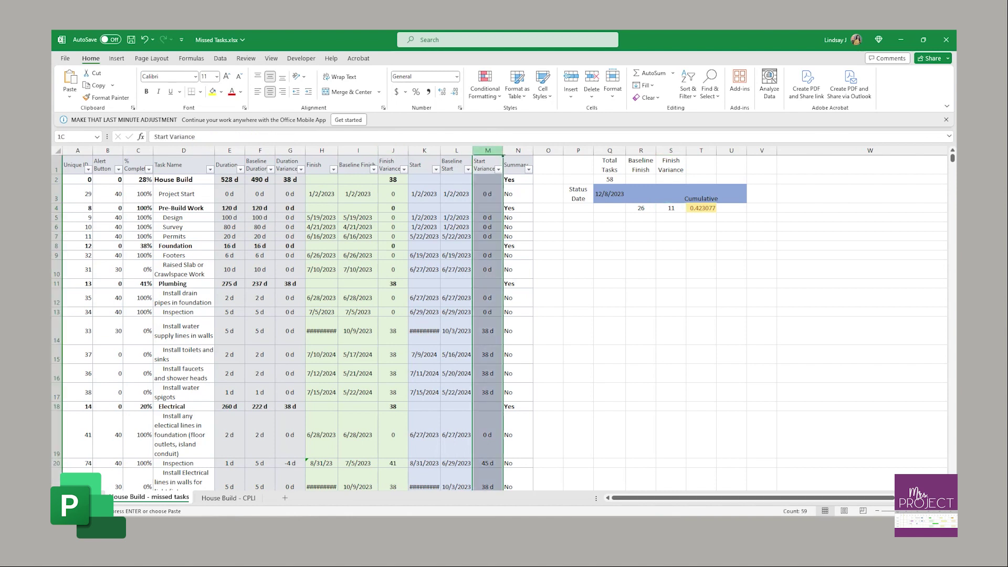
click(290, 150)
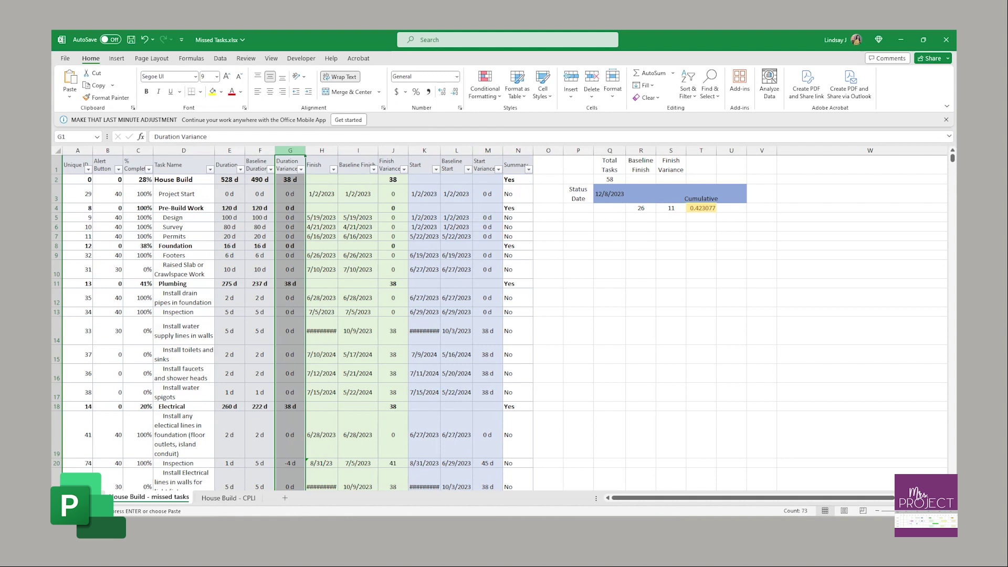